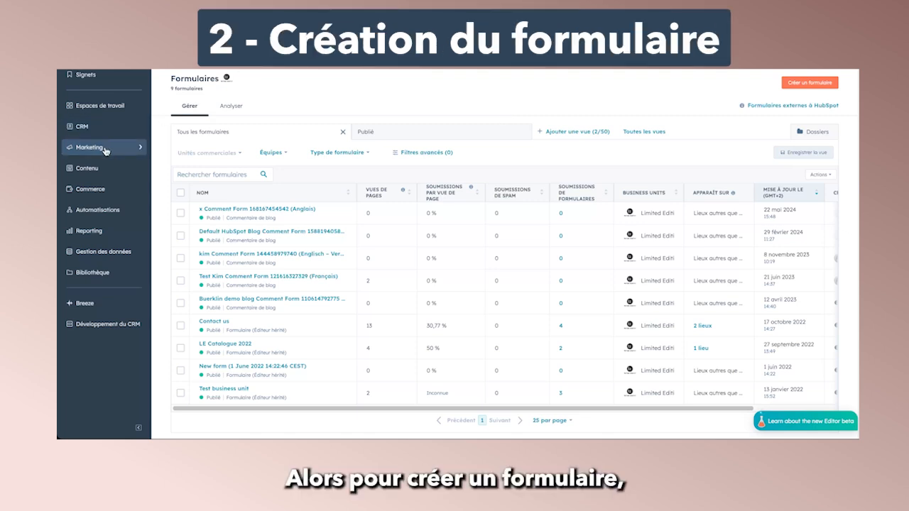
Create a new form for the Limited Edition business unit using the new form editor (Nouvel éditeur de formulaire)
mouse_move(106, 152)
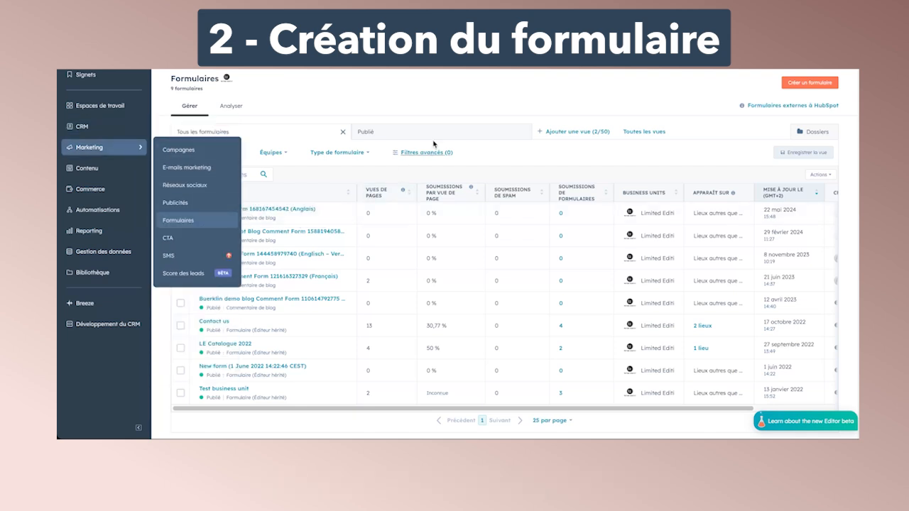
left_click(814, 84)
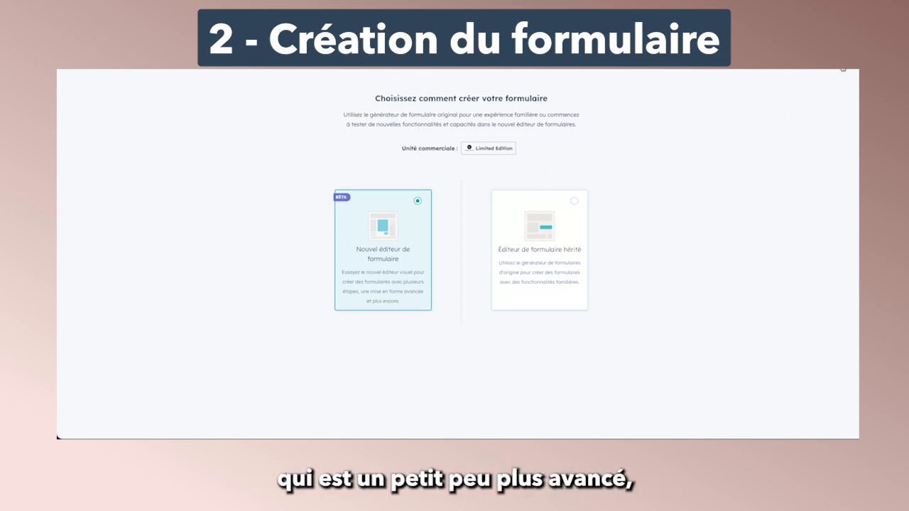
left_click(416, 201)
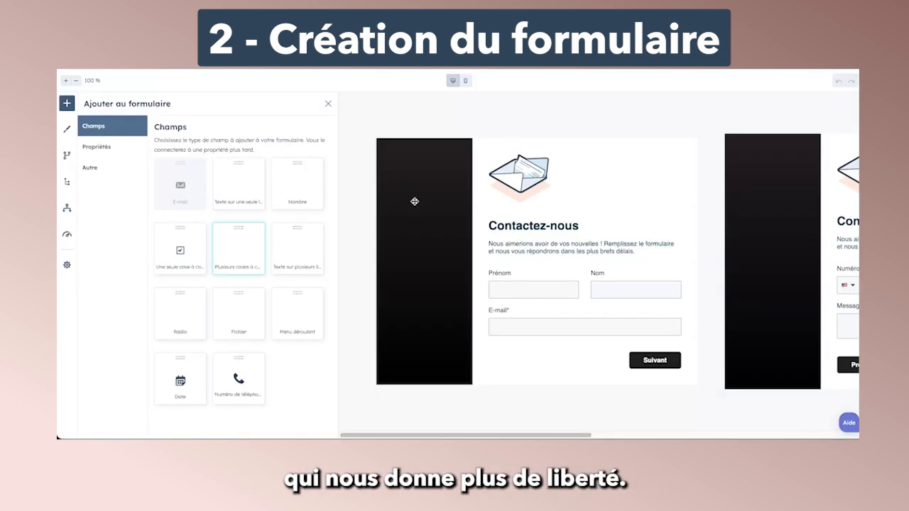
Examine the form's layout across its two Contactez-nous steps and the Formulaire soumis page
left_click(188, 128)
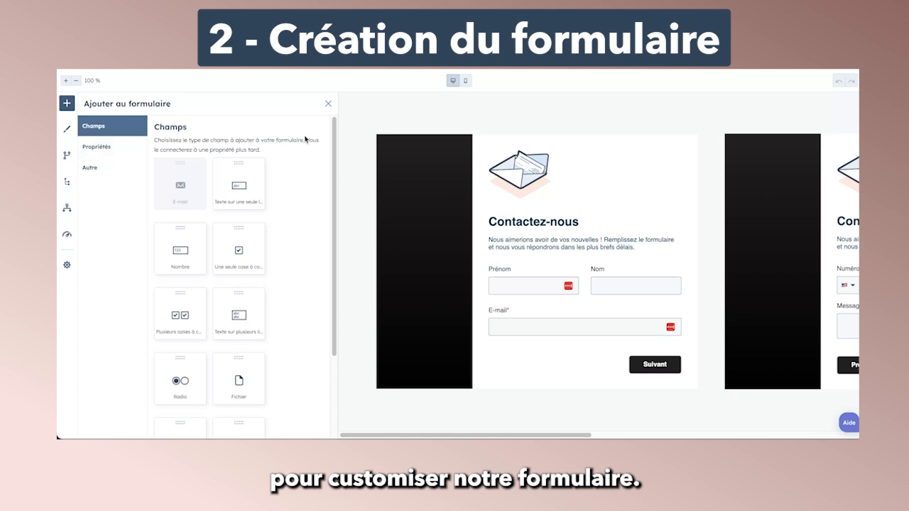
left_click(328, 105)
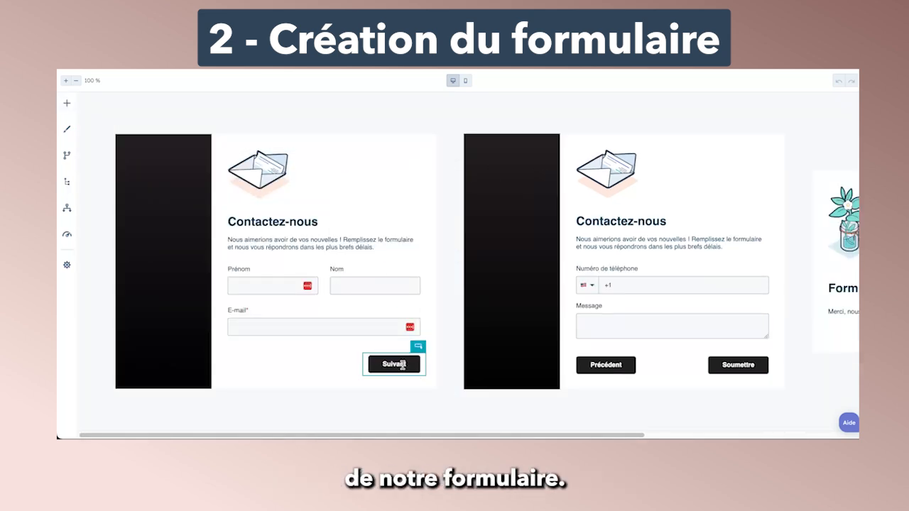
scroll(577, 262, "right", 3)
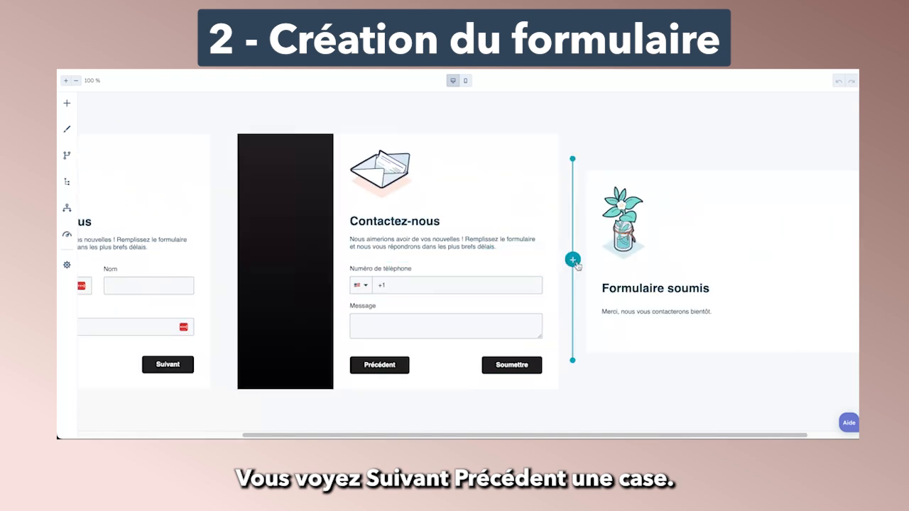
scroll(568, 257, "left", 1)
scroll(568, 257, "left", 3)
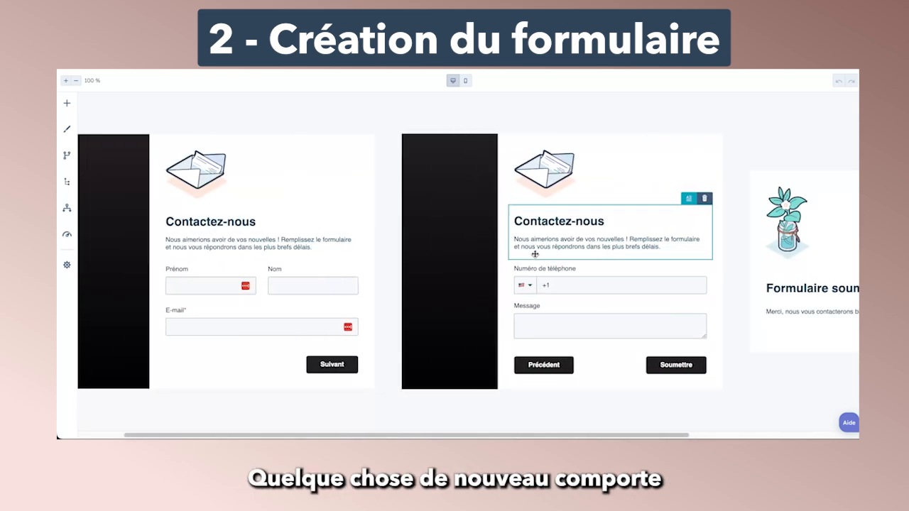
scroll(466, 256, "right", 8)
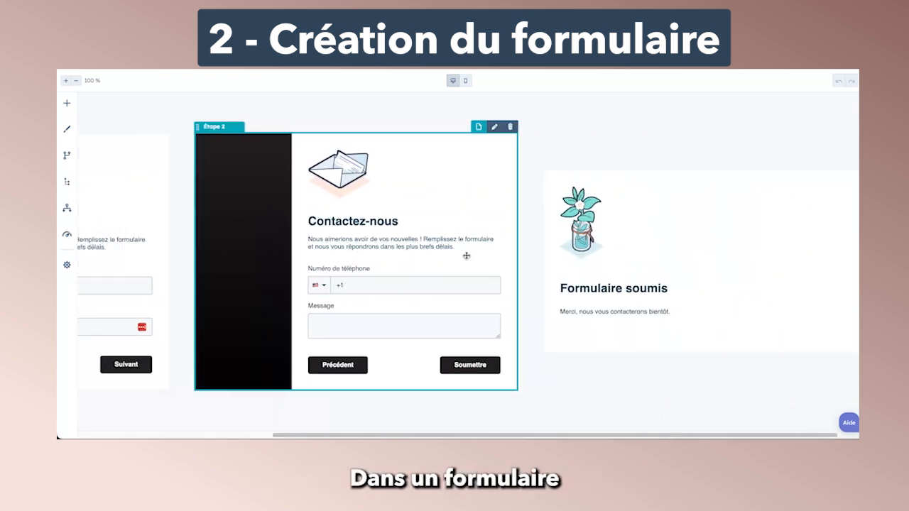
scroll(681, 277, "right", 1)
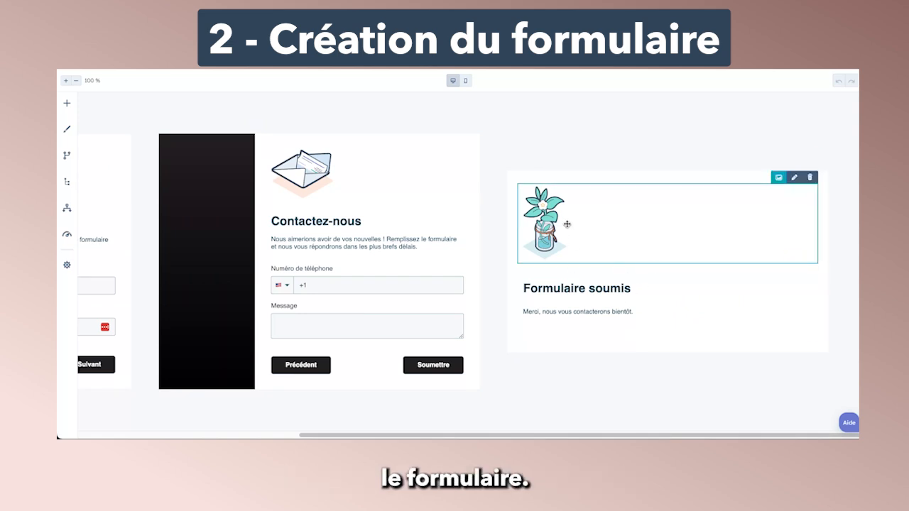
scroll(384, 170, "left", 10)
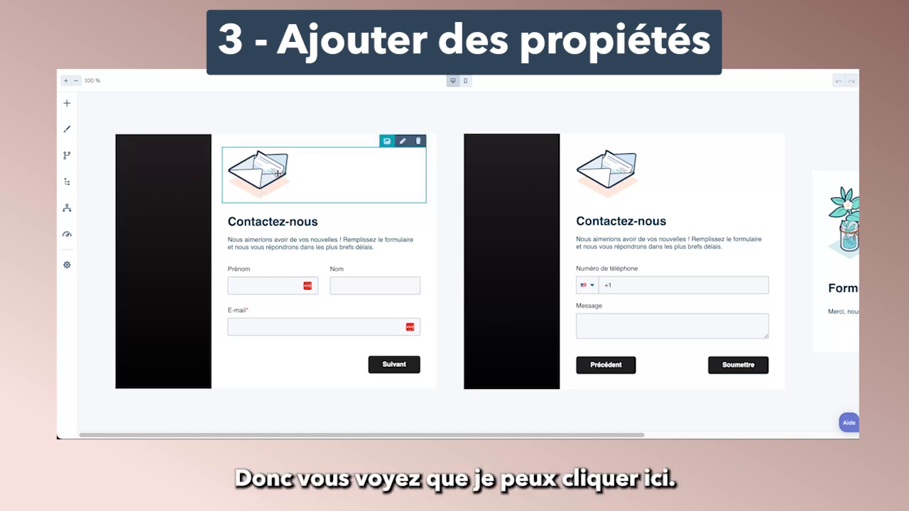
Open the Prénom field of the first form step for editing and go to its help text option
left_click(281, 285)
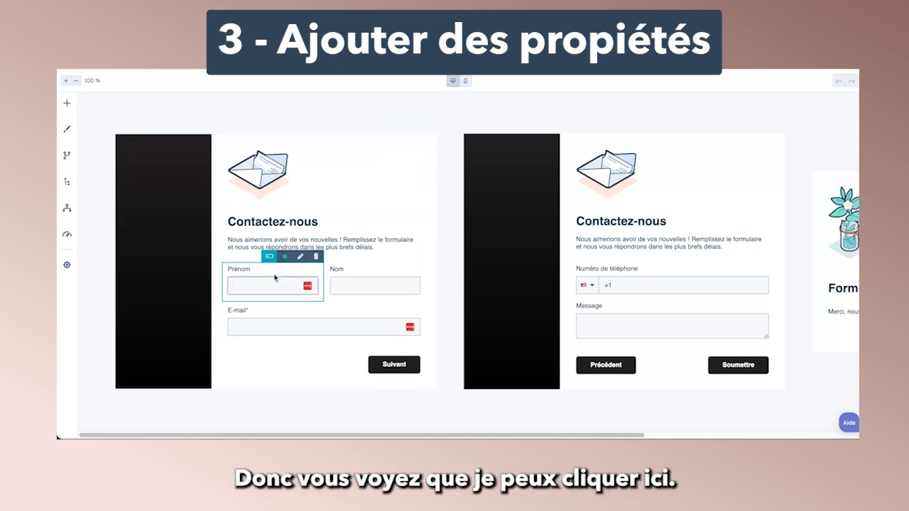
left_click(250, 257)
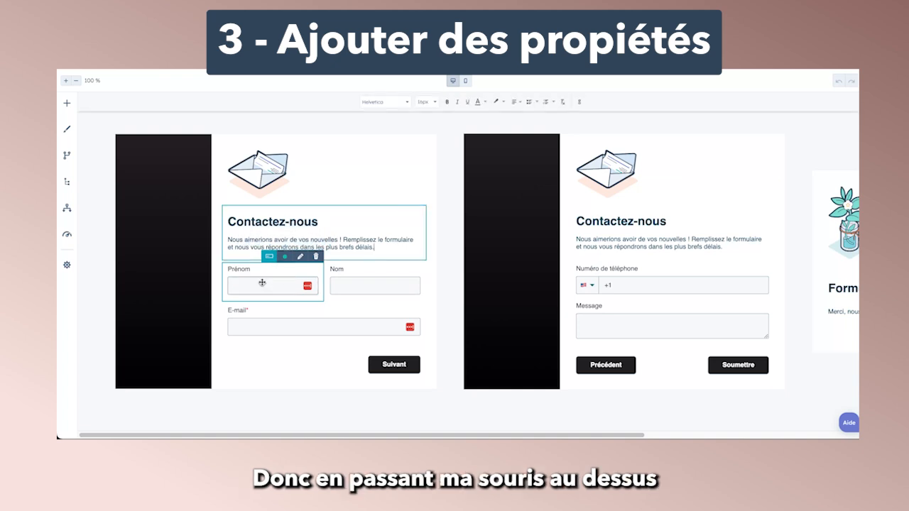
left_click(252, 271)
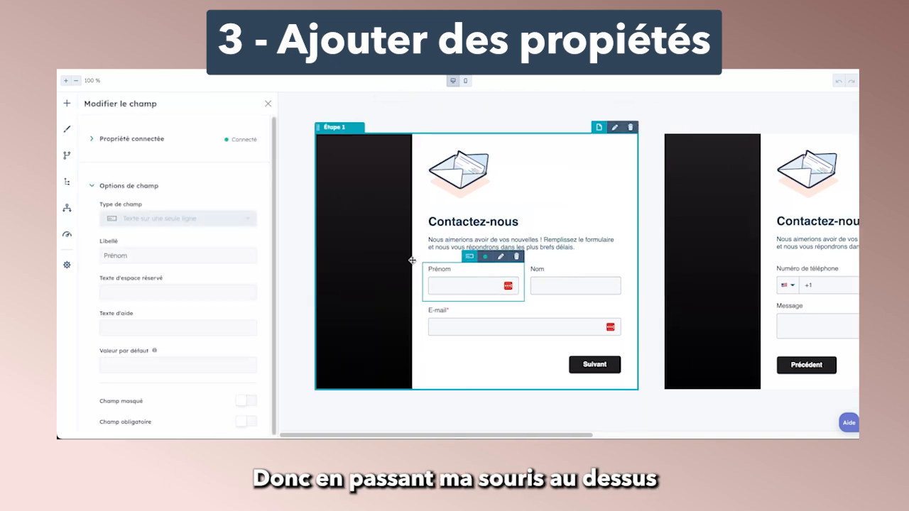
left_click(501, 259)
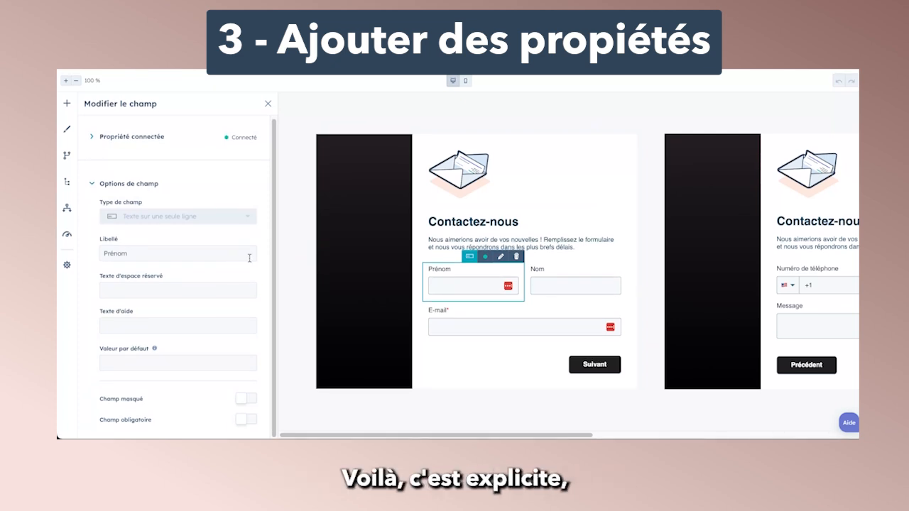
left_click(232, 320)
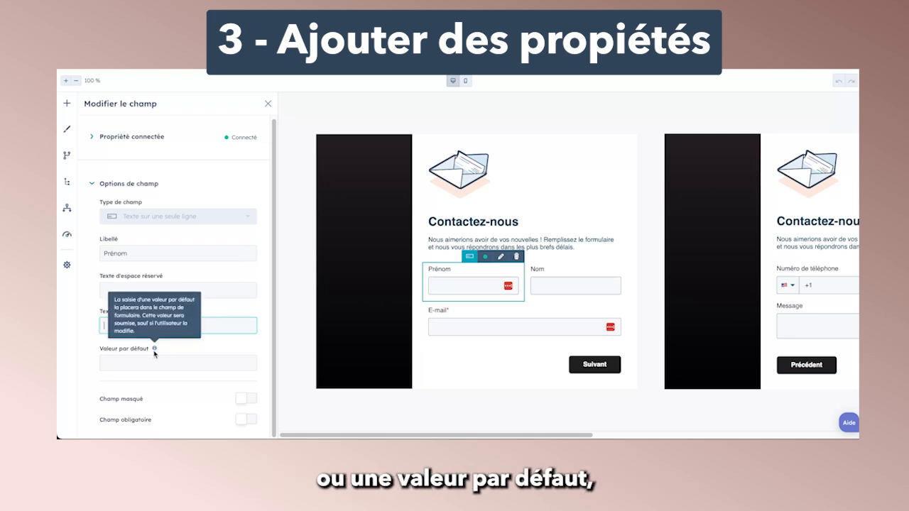
Make the Prénom and Nom fields required, leaving Prénom unhidden
left_click(245, 401)
left_click(244, 400)
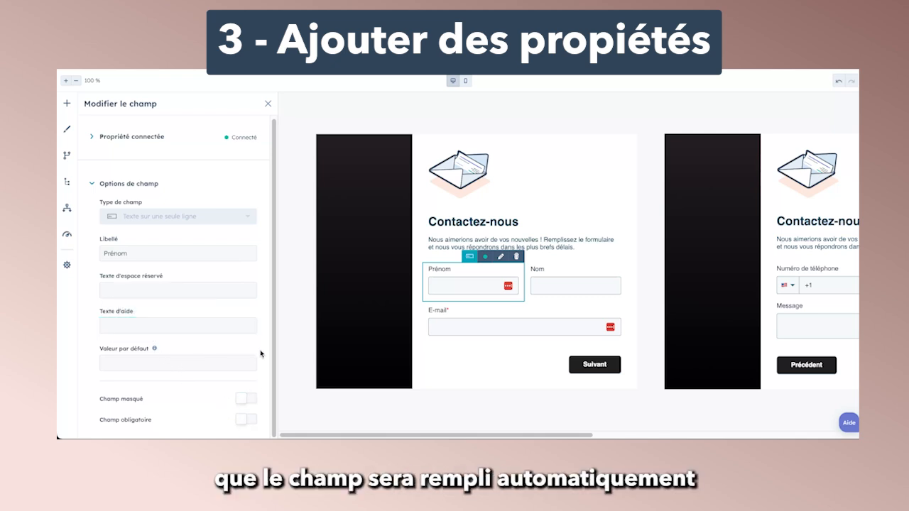
left_click(248, 420)
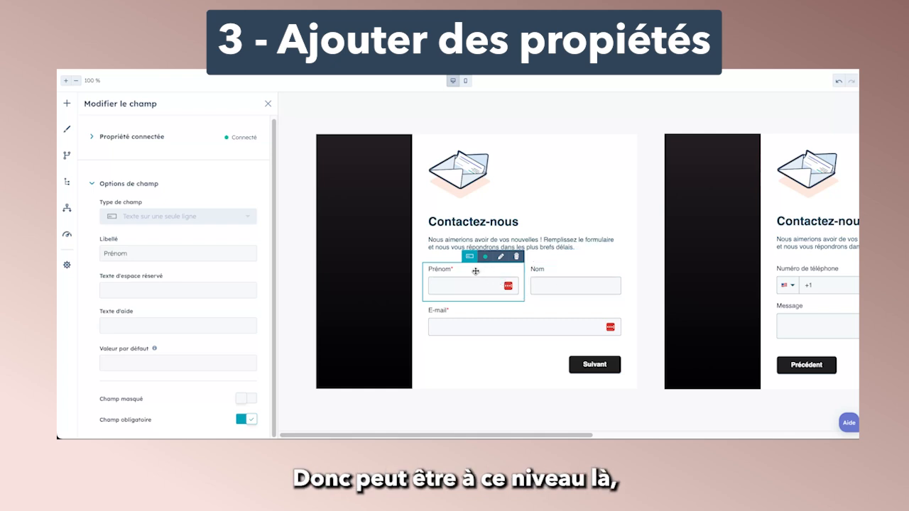
left_click(240, 420)
left_click(240, 420)
left_click(572, 284)
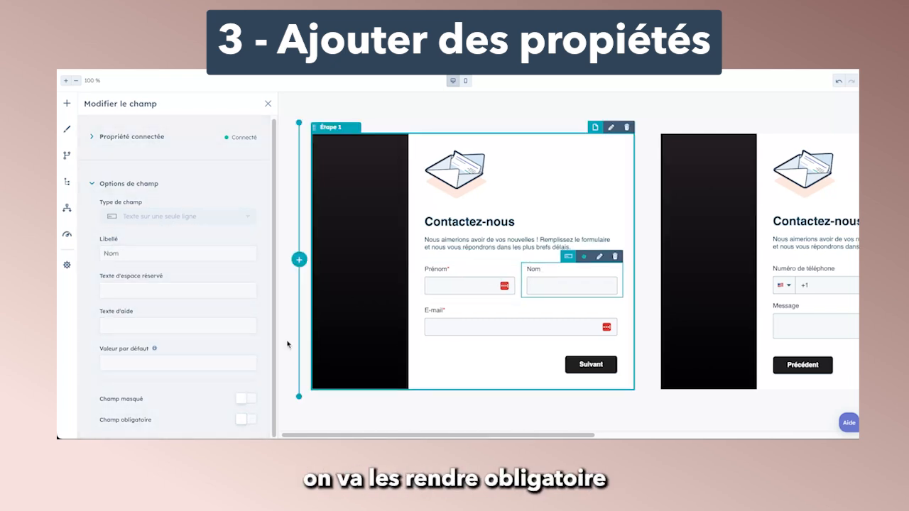
left_click(253, 421)
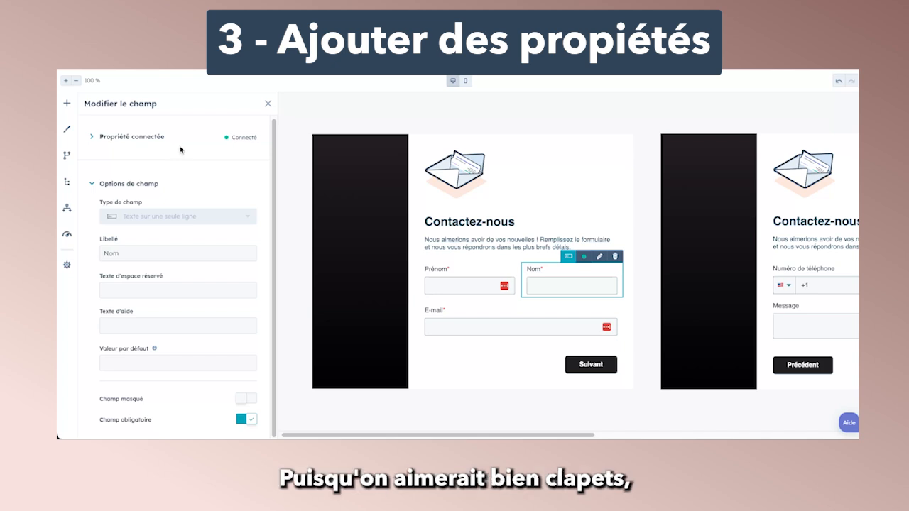
Move the Numéro de téléphone field from the second step to just above E-mail in the first step and make it required
left_click(66, 103)
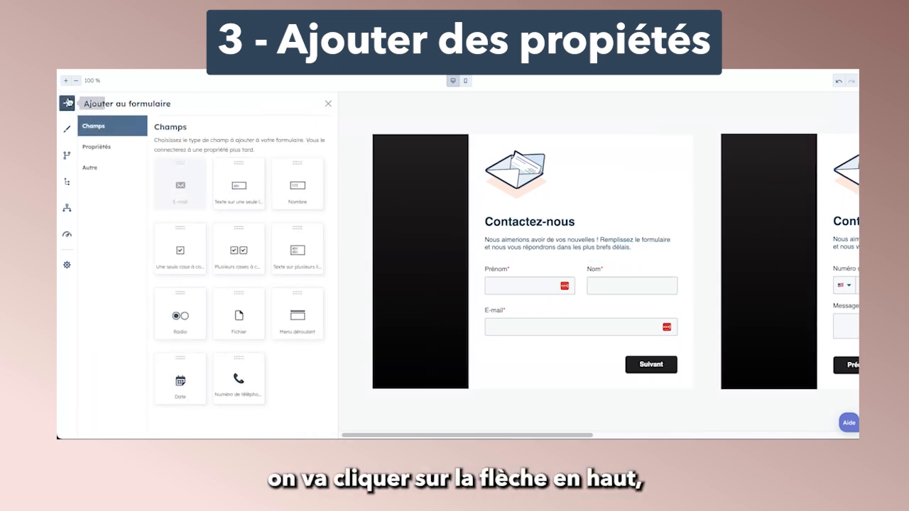
left_click(117, 147)
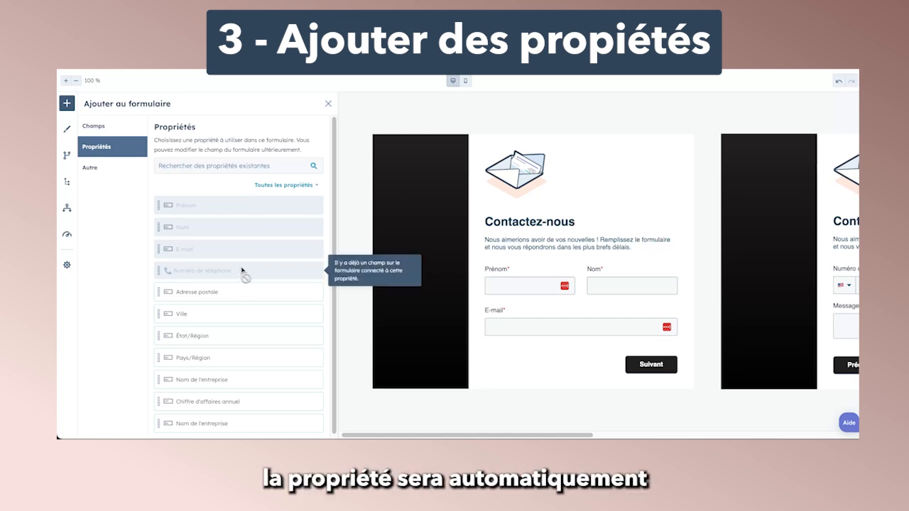
scroll(556, 269, "right", 5)
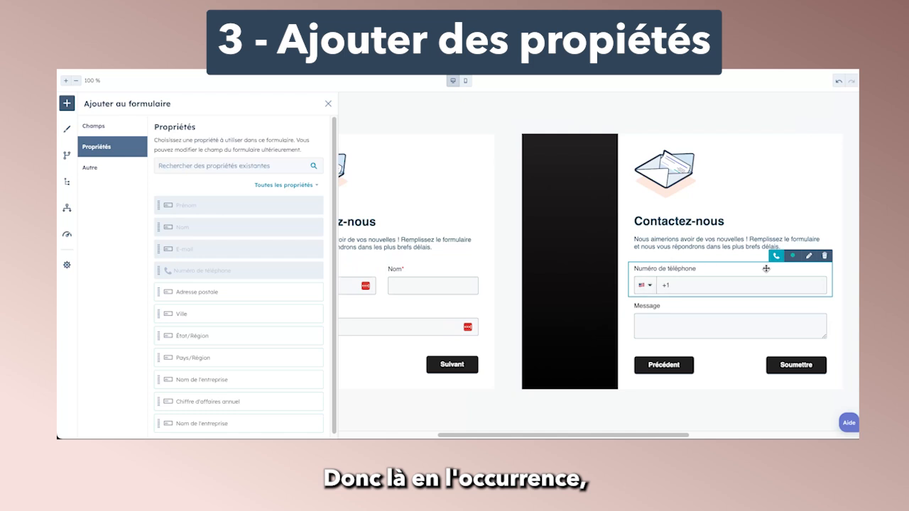
mouse_move(235, 271)
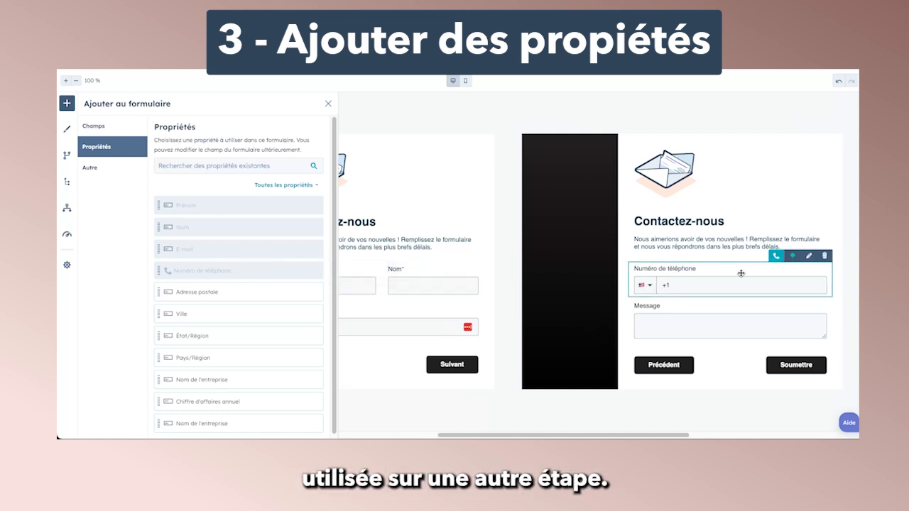
left_click_drag(744, 269, 415, 306)
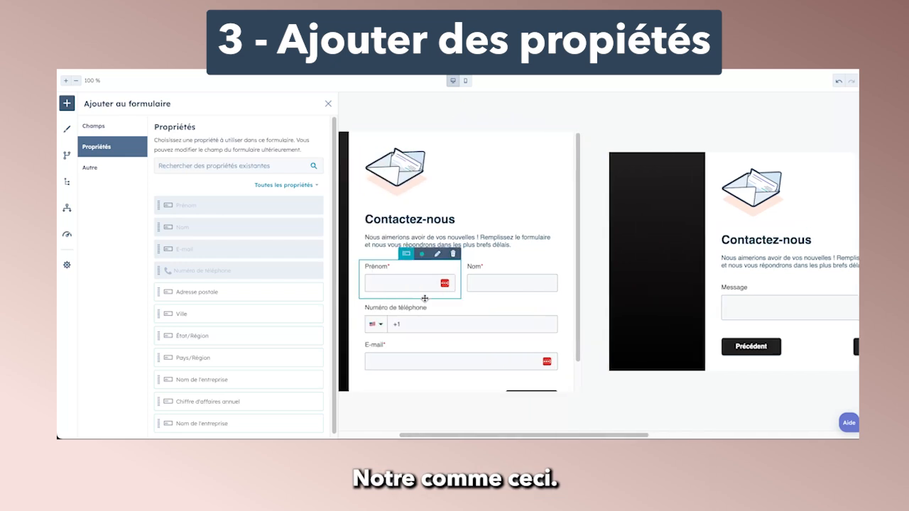
left_click(408, 311)
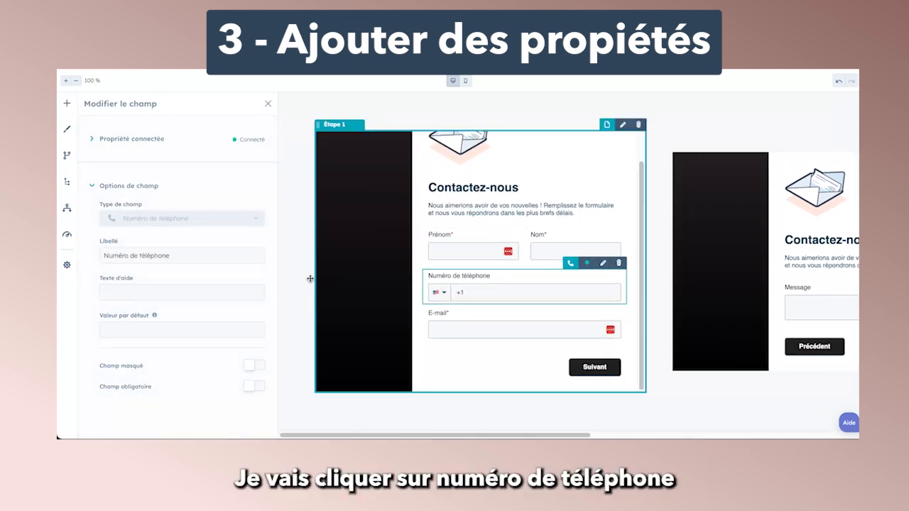
left_click(261, 387)
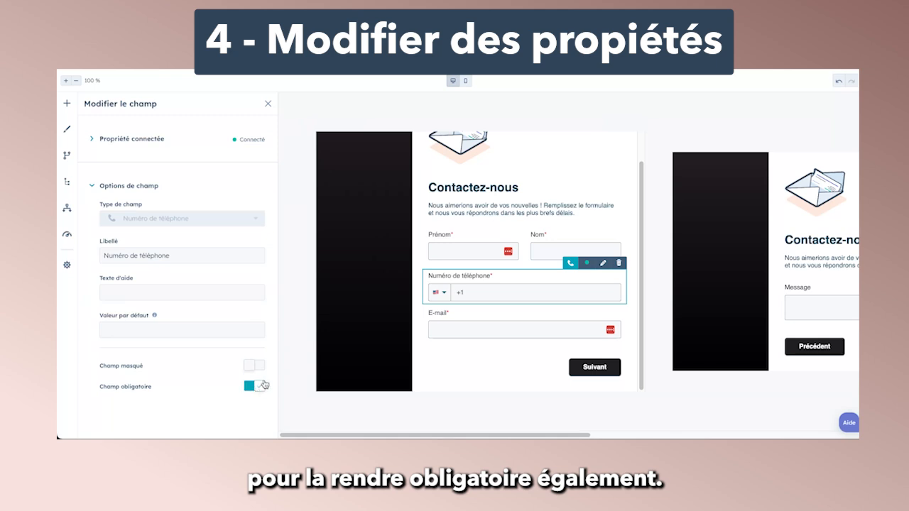
Add the Pays/Région property as a field below E-mail in the first form step
left_click(442, 358)
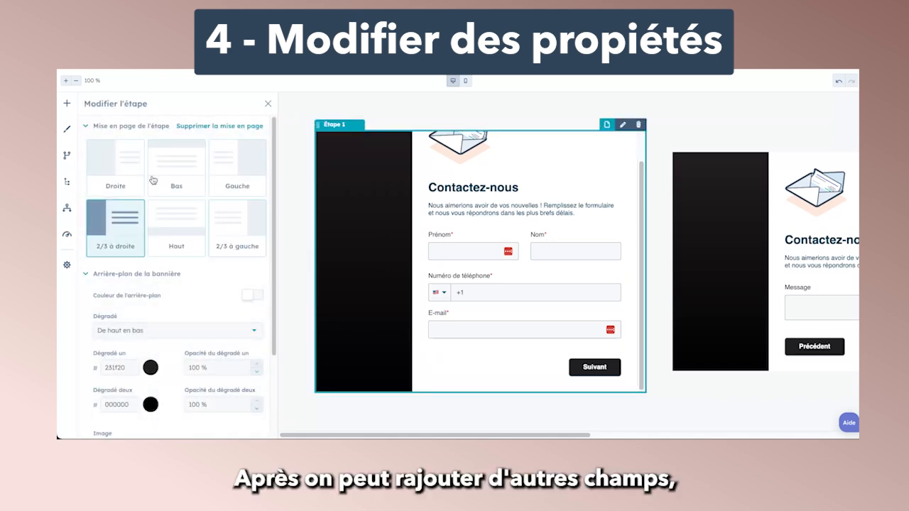
left_click(65, 104)
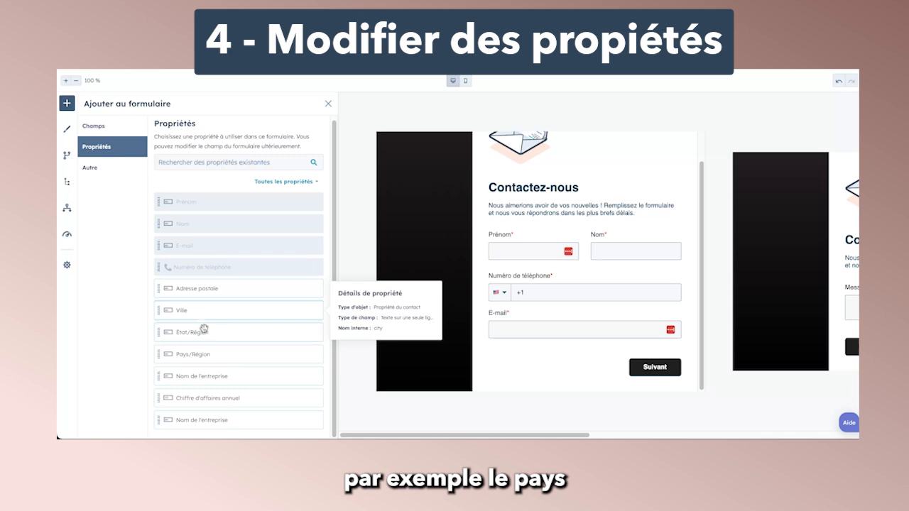
left_click_drag(162, 356, 609, 360)
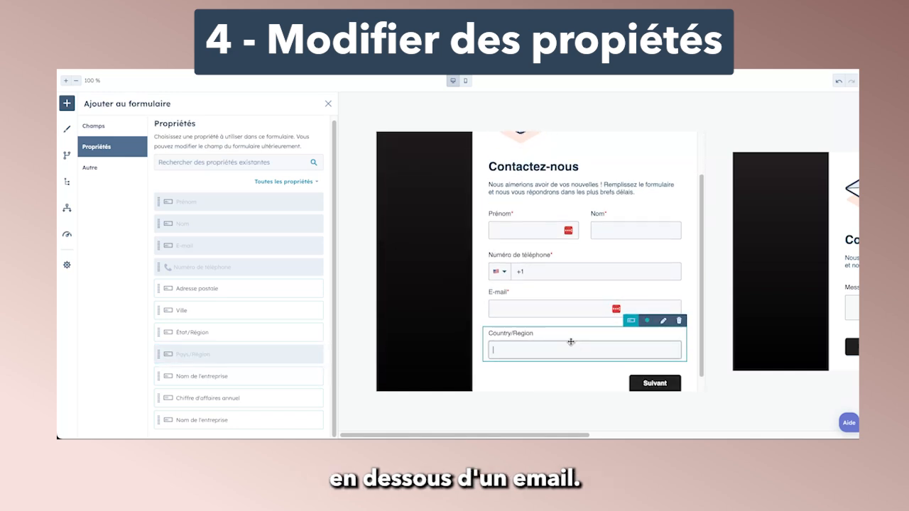
Set the default value of the Country/Region field to FRANCE
left_click(571, 338)
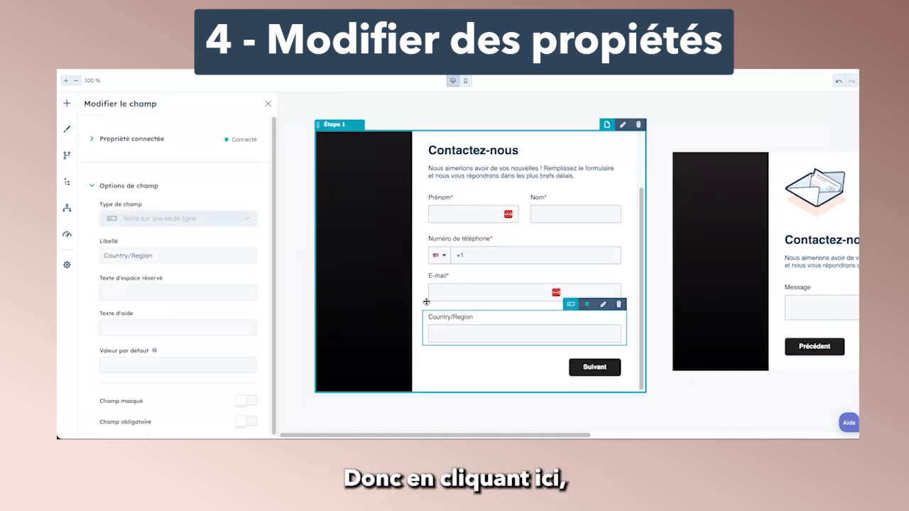
triple_click(213, 257)
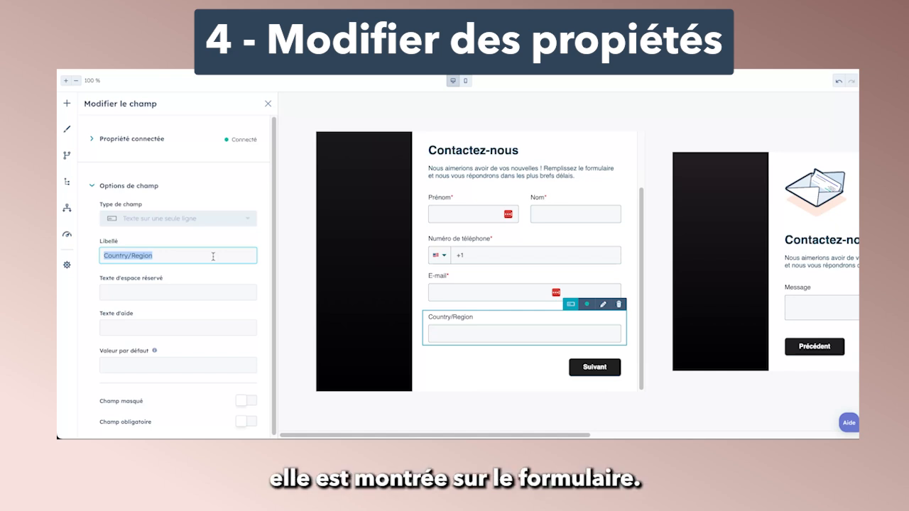
scroll(209, 255, "down", 1)
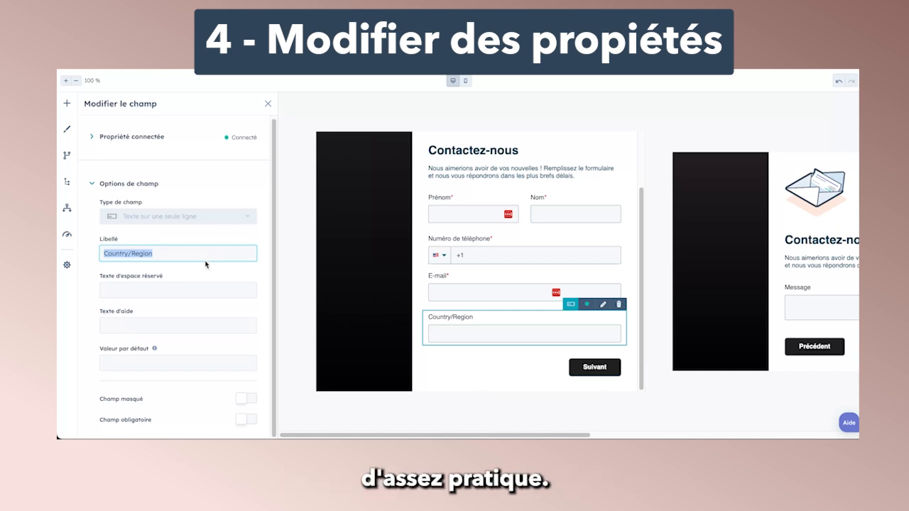
left_click(154, 349)
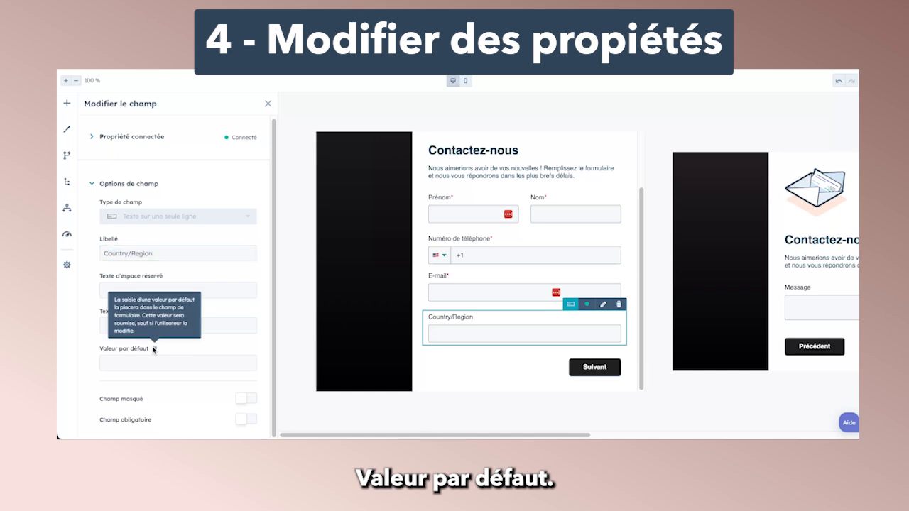
left_click(197, 363)
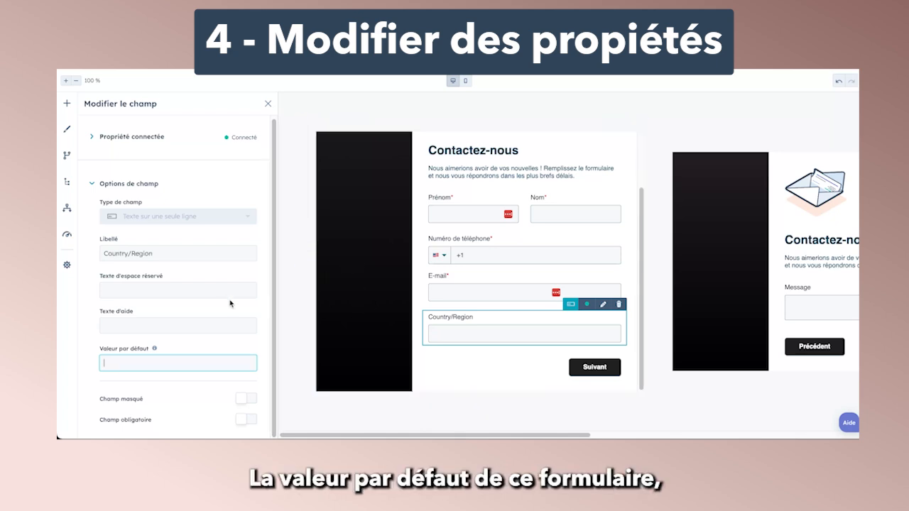
type("FRANCE")
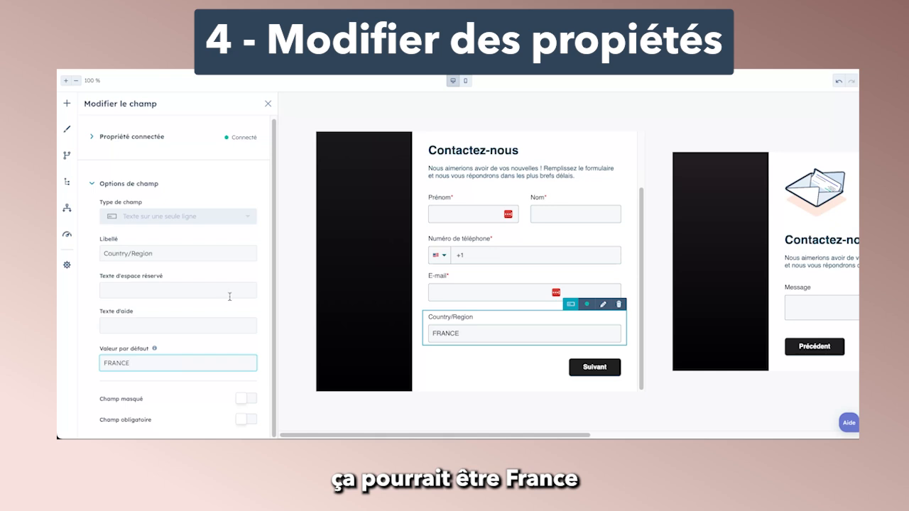
Hide the Country/Region field in the first form step
left_click(247, 398)
left_click(358, 325)
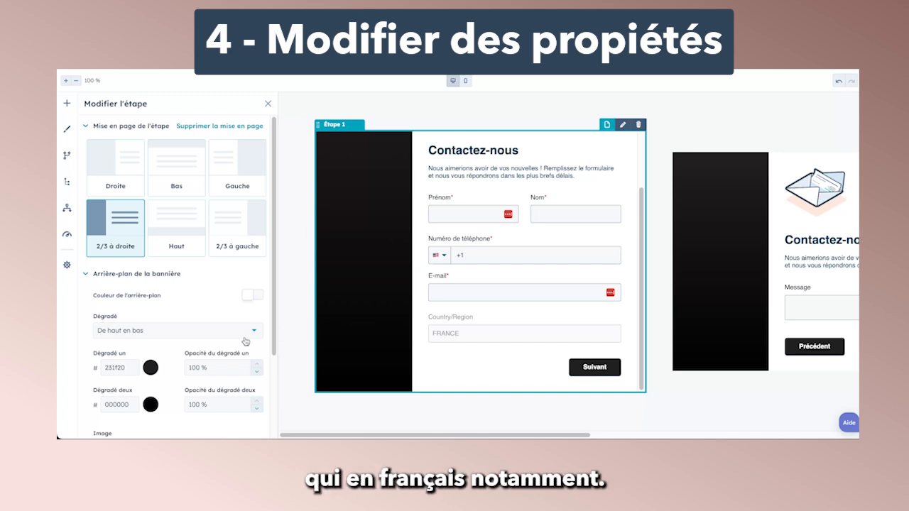
scroll(246, 341, "down", 3)
scroll(245, 341, "up", 3)
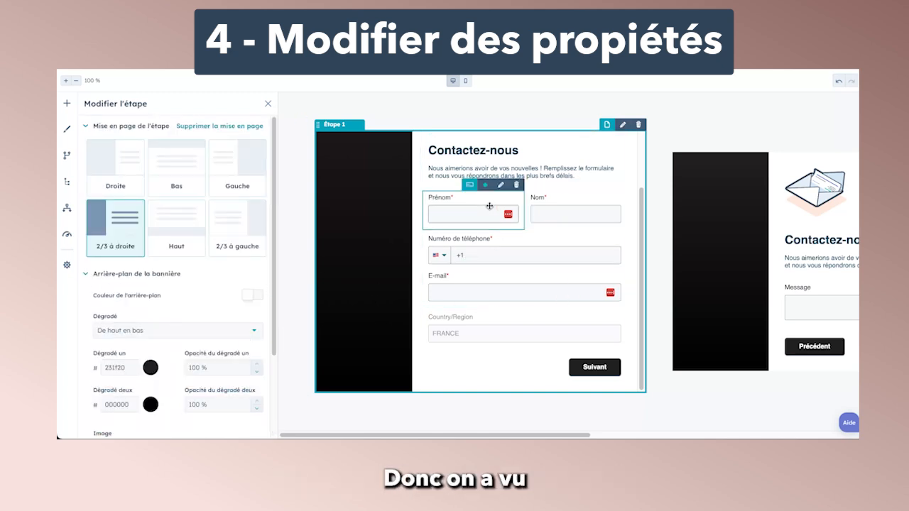
left_click(67, 104)
left_click(96, 146)
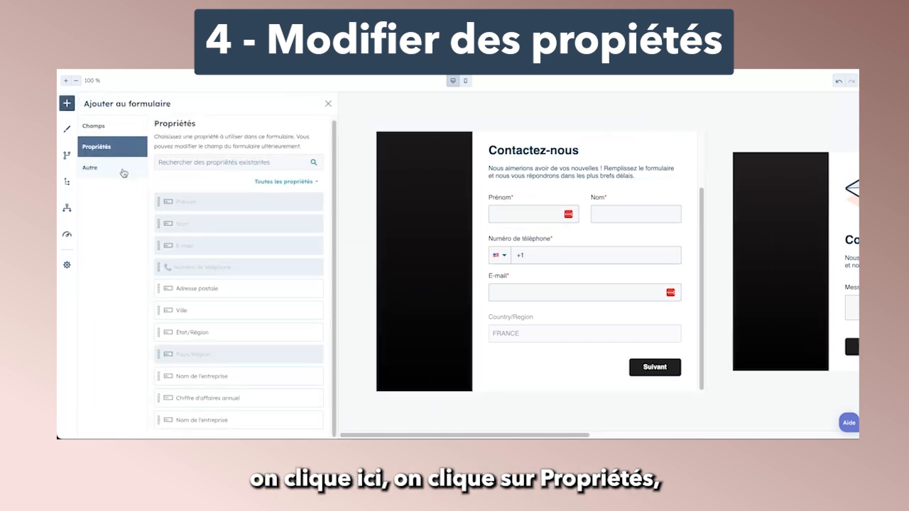
left_click(534, 287)
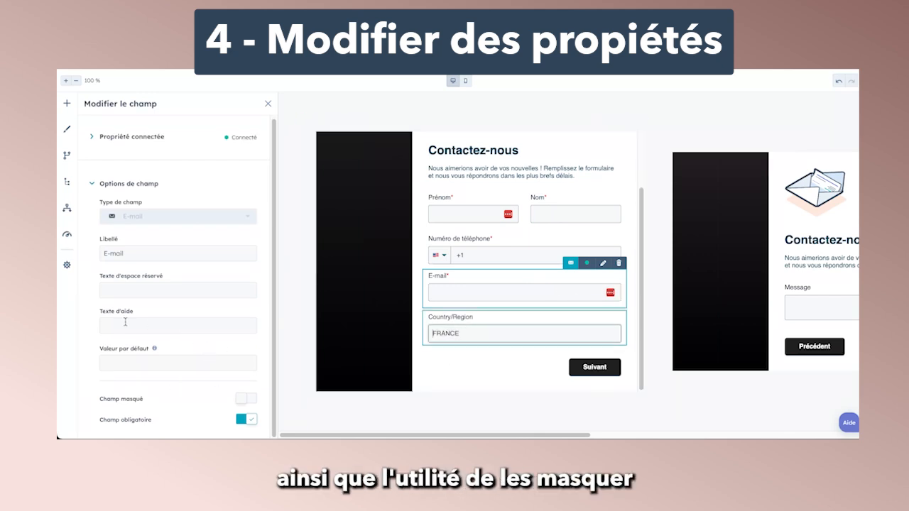
left_click(460, 322)
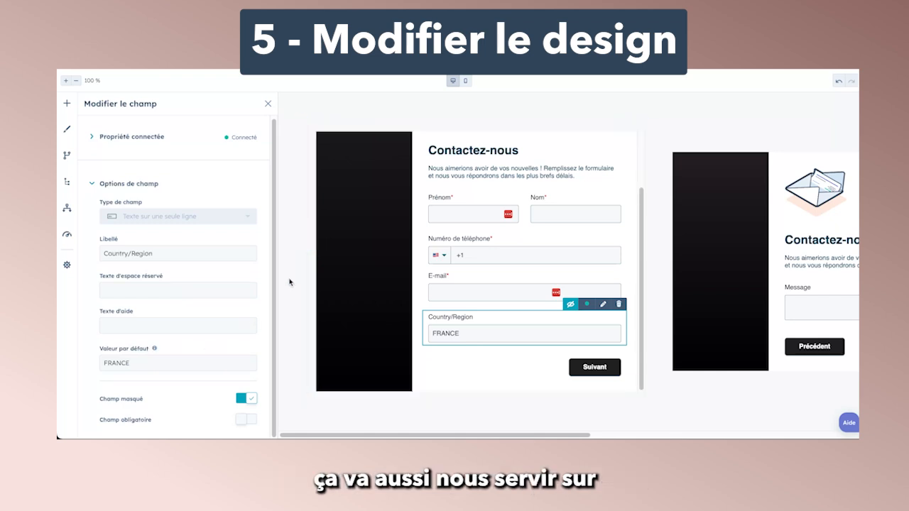
Set the font of the form's fields to Arial in the form styles
left_click(66, 130)
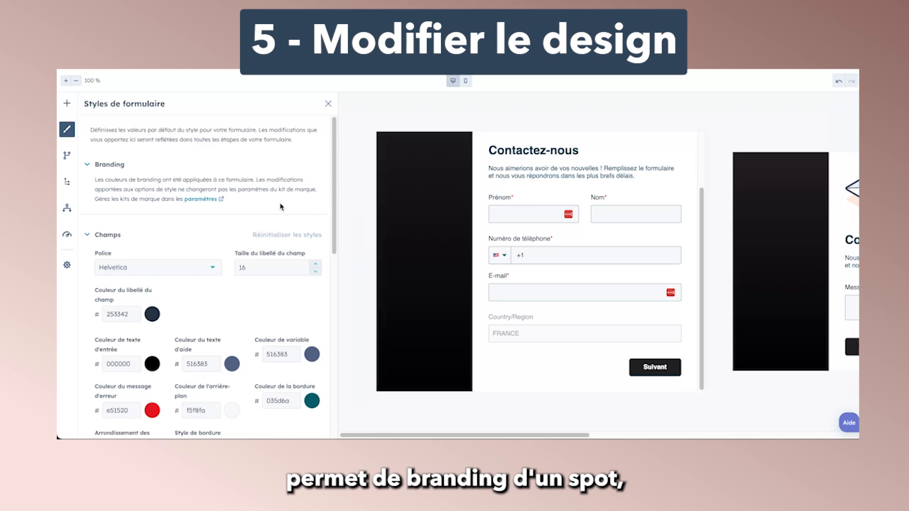
scroll(274, 231, "down", 1)
left_click(199, 260)
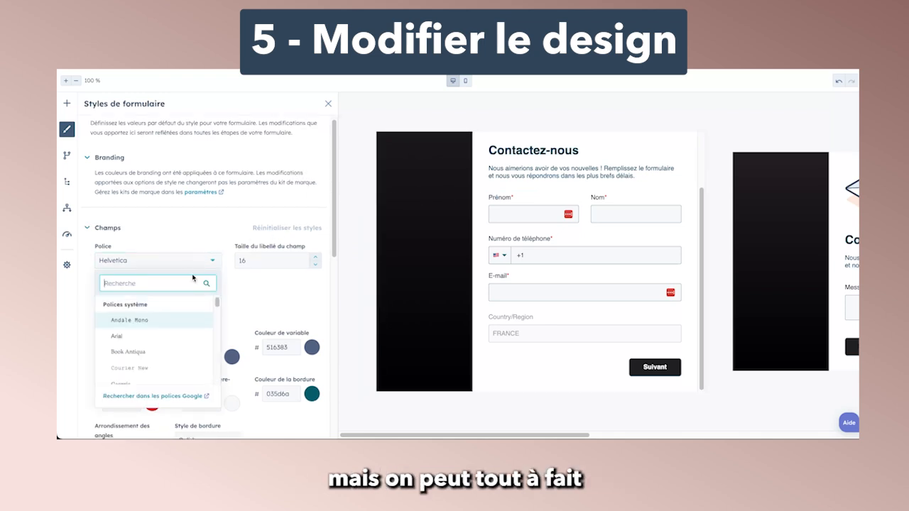
left_click(180, 338)
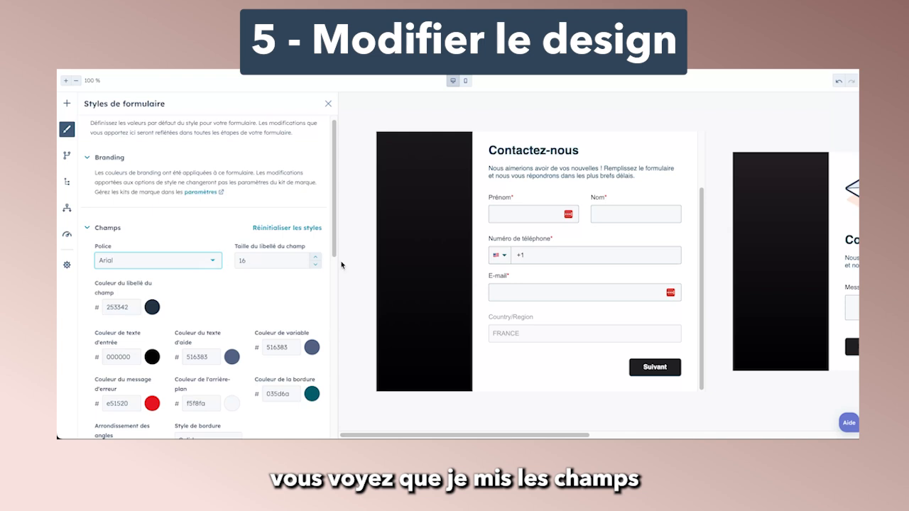
Try blue for the field label colour, and settle on black (000000)
left_click(152, 307)
left_click(250, 269)
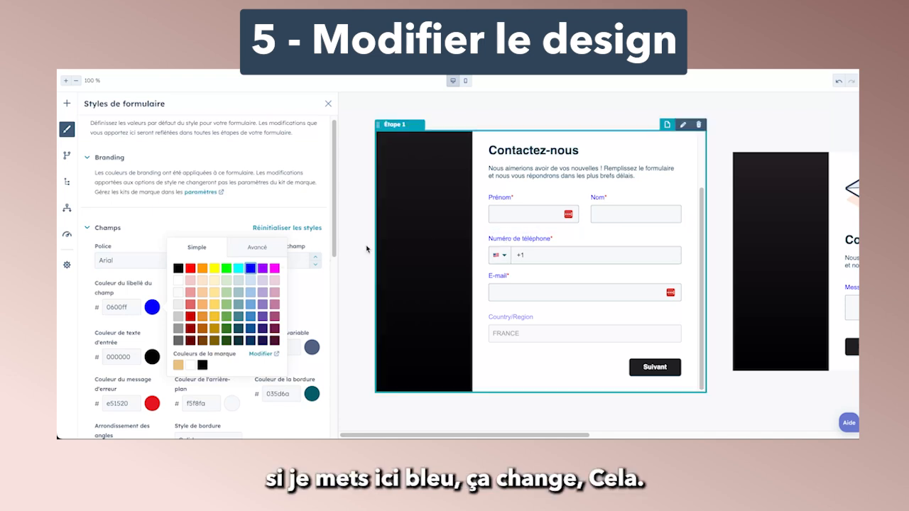
left_click(178, 268)
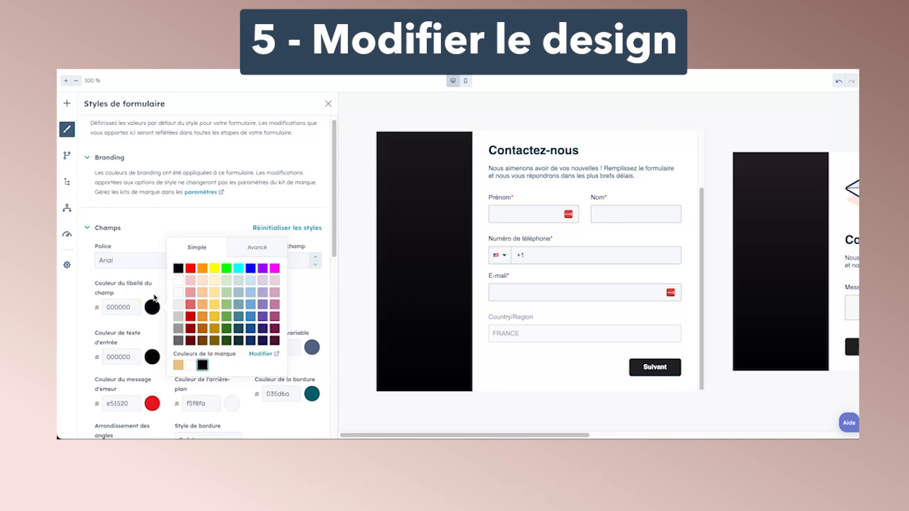
Try green (00ff03) as the input text colour, and set it back to black (000000)
left_click(152, 350)
left_click(151, 357)
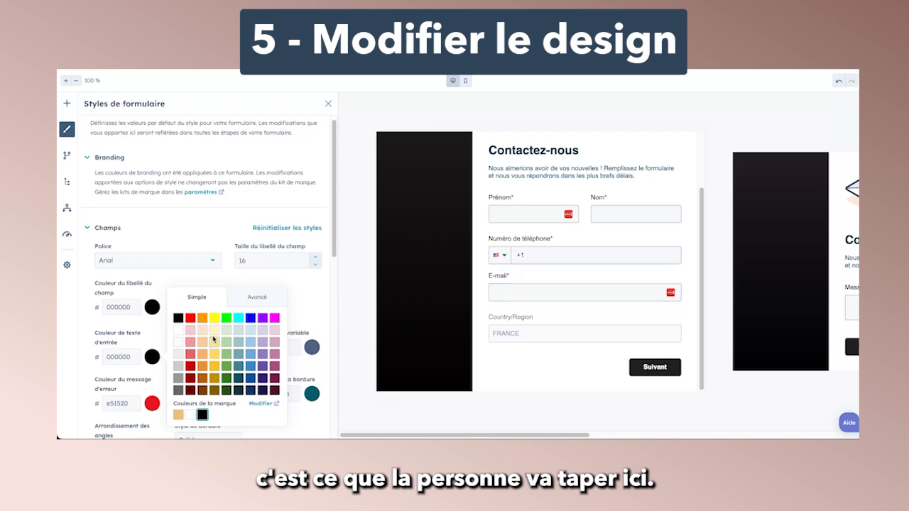
left_click(226, 317)
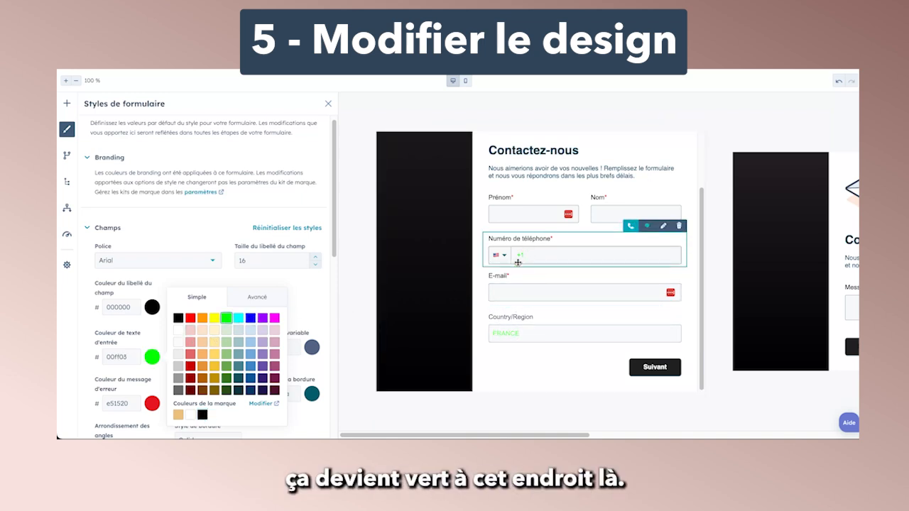
left_click(179, 318)
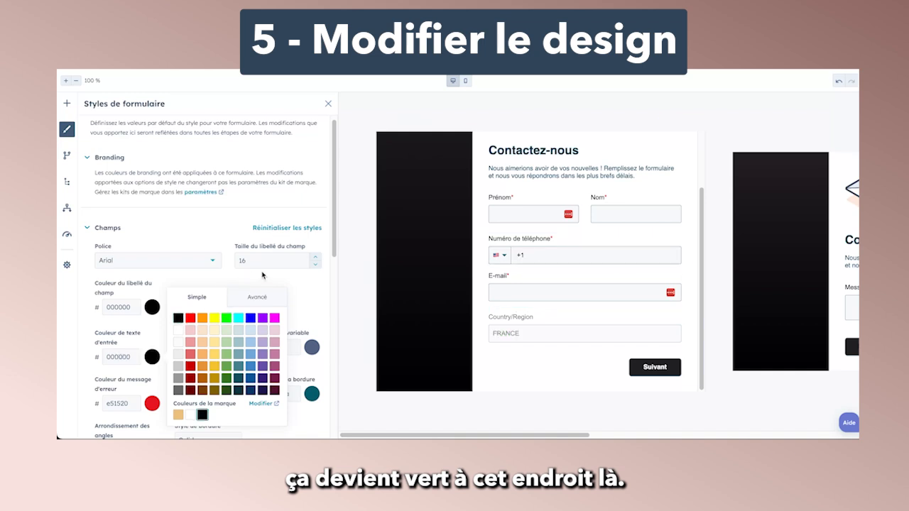
left_click(300, 283)
Review the remaining form style options for fields, buttons and background, including borders, padding, shadow and background image
scroll(298, 285, "down", 2)
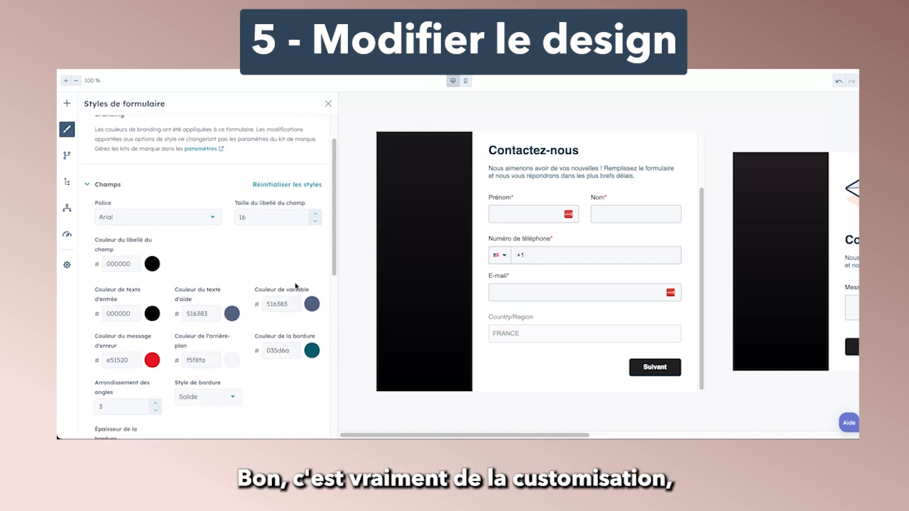
scroll(296, 287, "down", 3)
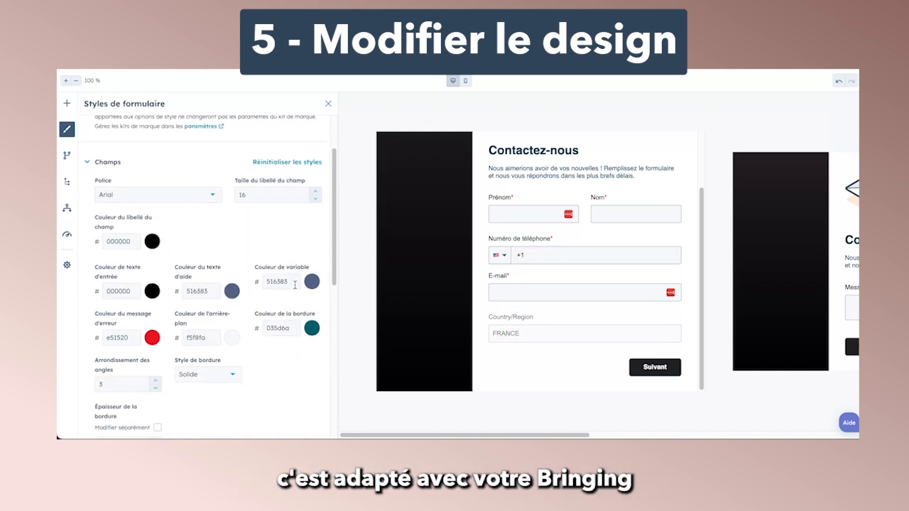
scroll(296, 288, "down", 3)
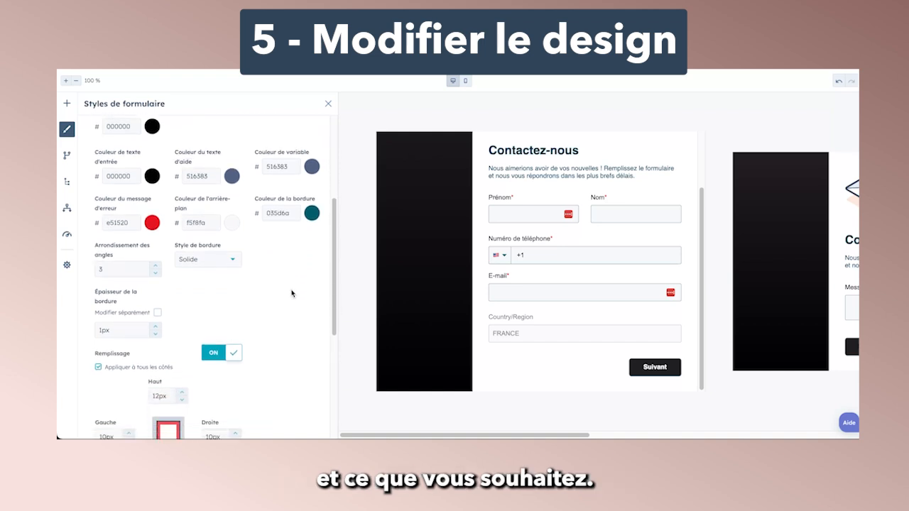
scroll(291, 294, "down", 8)
left_click(204, 343)
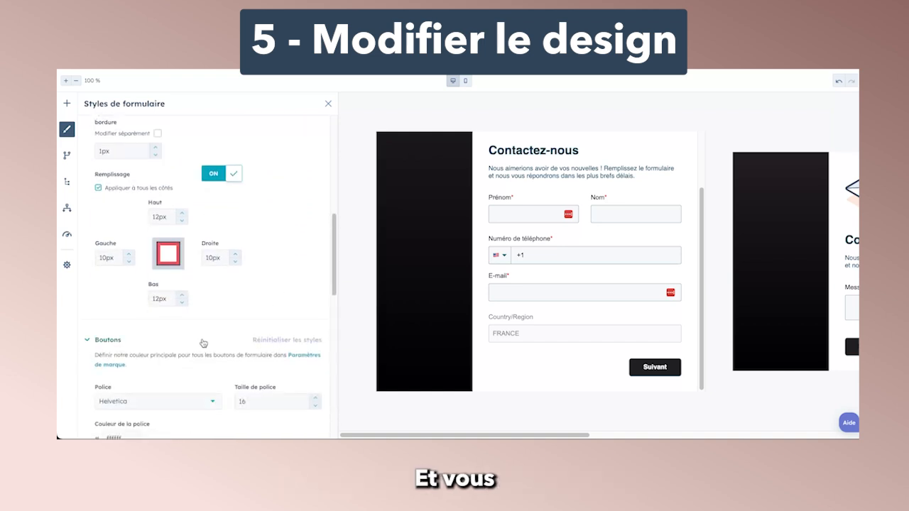
scroll(204, 343, "down", 5)
scroll(203, 342, "down", 4)
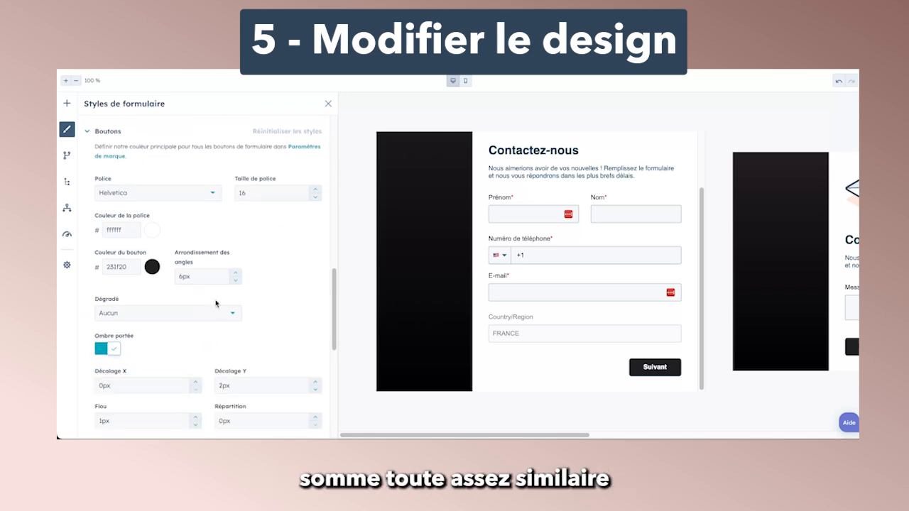
scroll(214, 241, "down", 5)
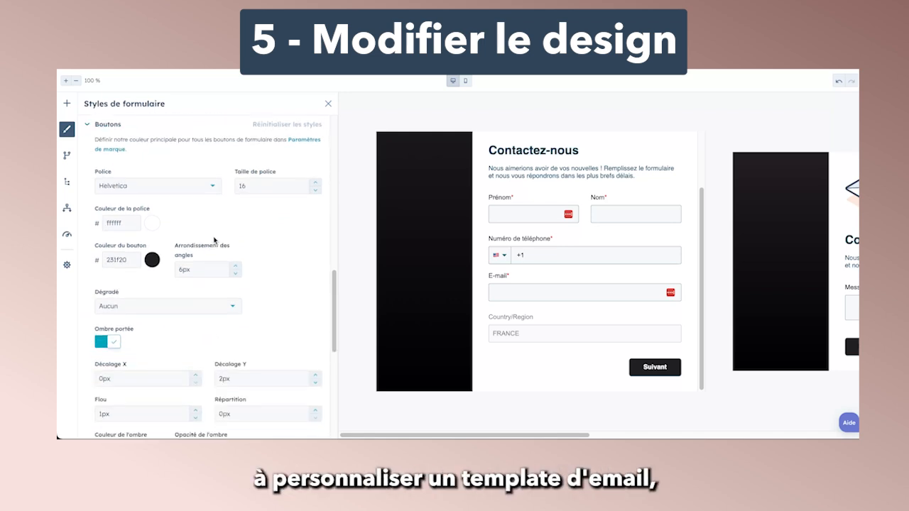
scroll(214, 243, "down", 5)
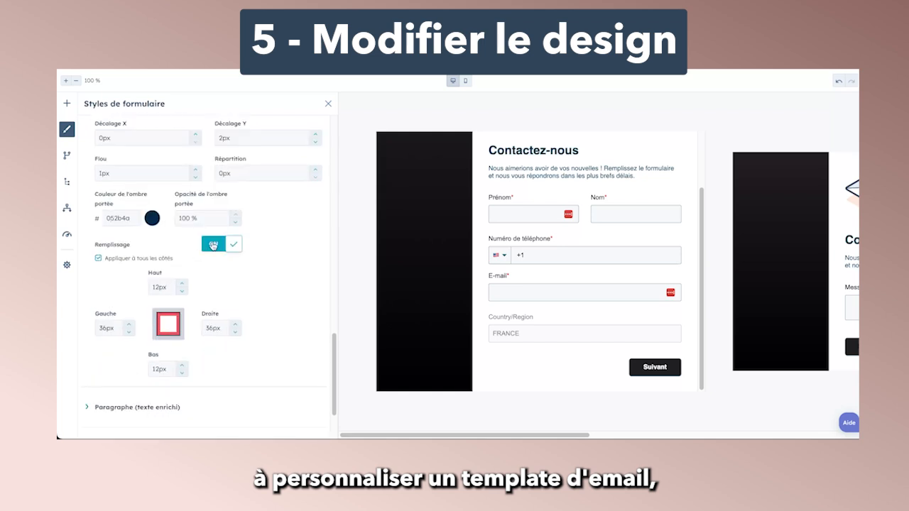
scroll(166, 394, "down", 3)
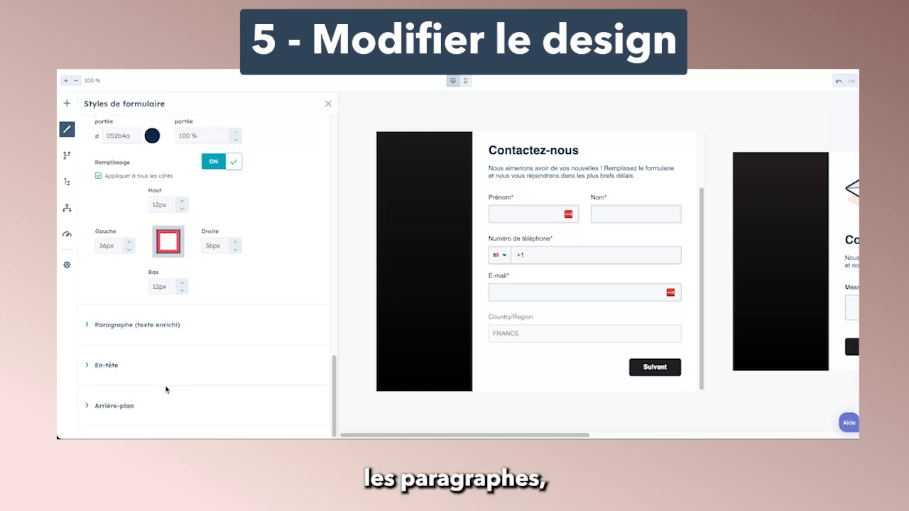
left_click(145, 405)
scroll(152, 390, "down", 10)
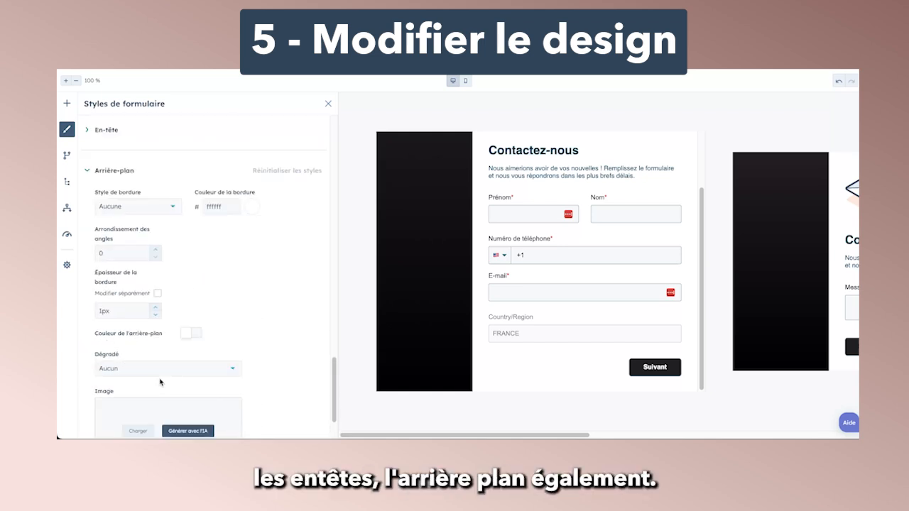
scroll(159, 369, "down", 1)
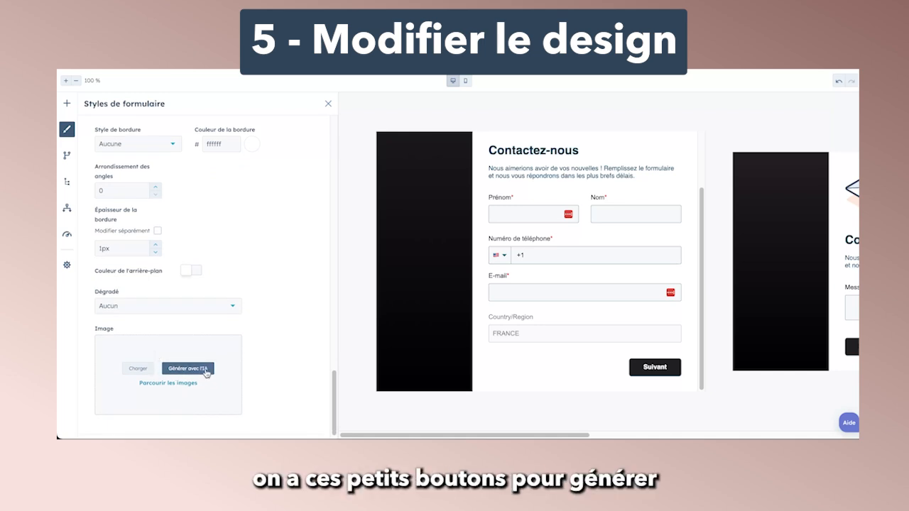
scroll(205, 374, "up", 4)
scroll(205, 375, "up", 15)
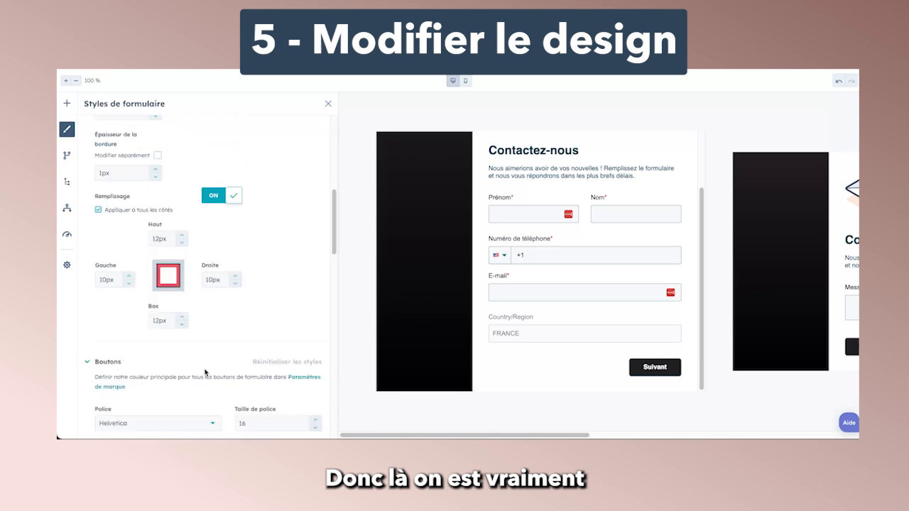
Add a conditional logic rule to the form with the condition that E-mail has a value (A une valeur)
left_click(66, 155)
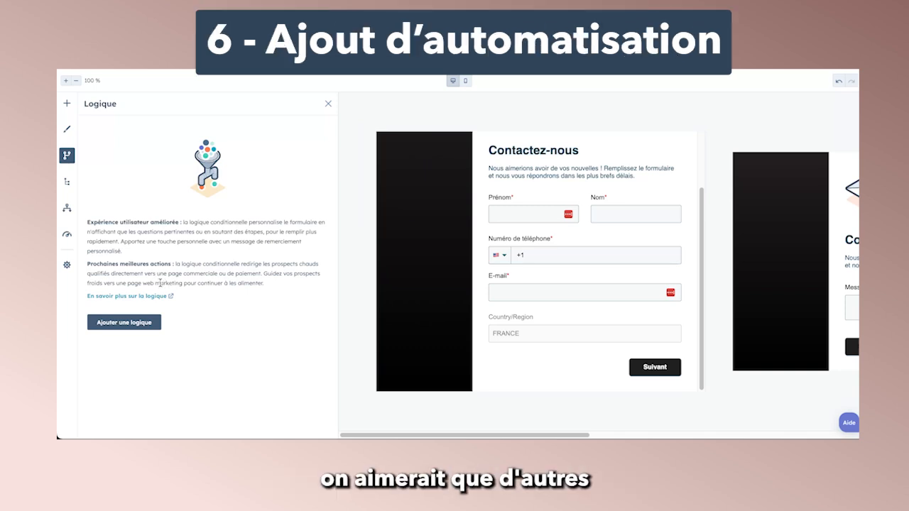
left_click(118, 324)
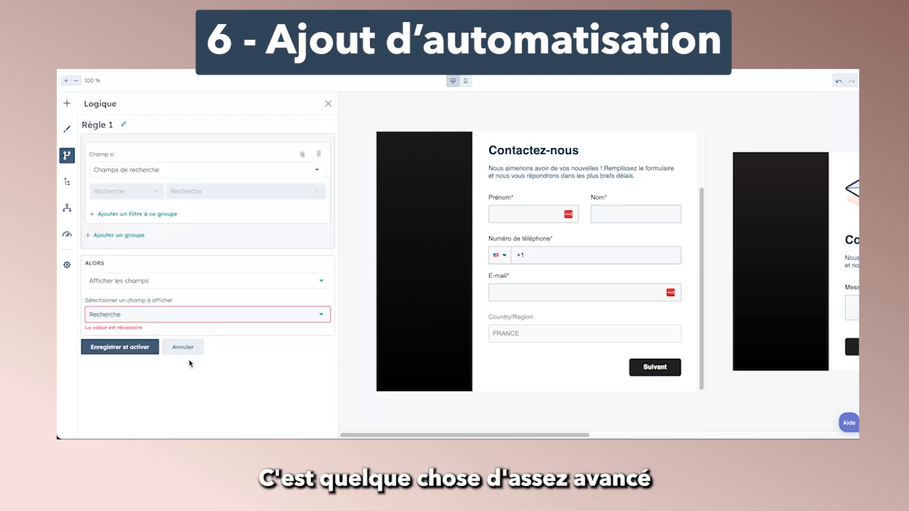
left_click(156, 169)
left_click(177, 213)
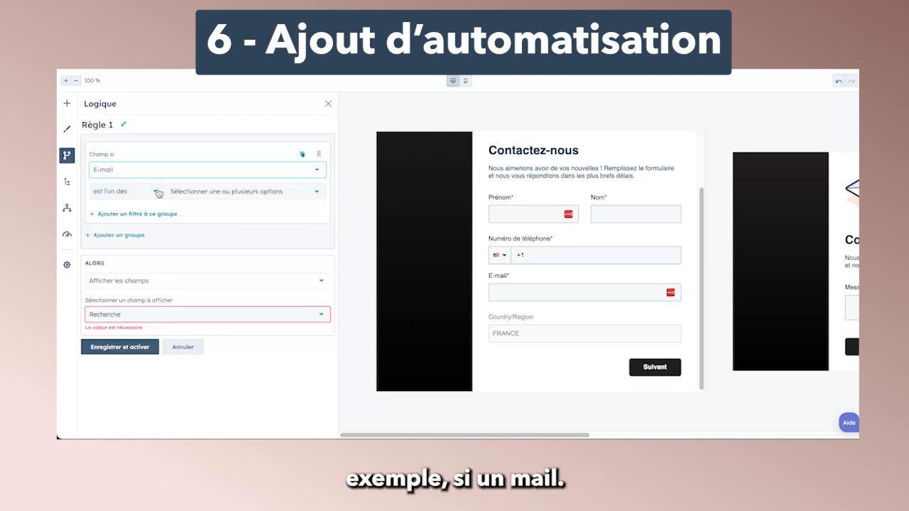
left_click(155, 191)
scroll(139, 263, "down", 2)
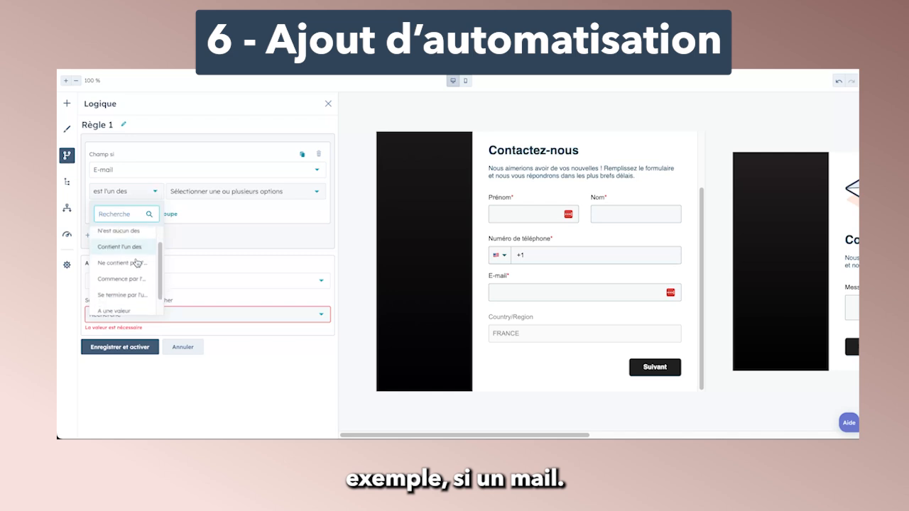
left_click(132, 291)
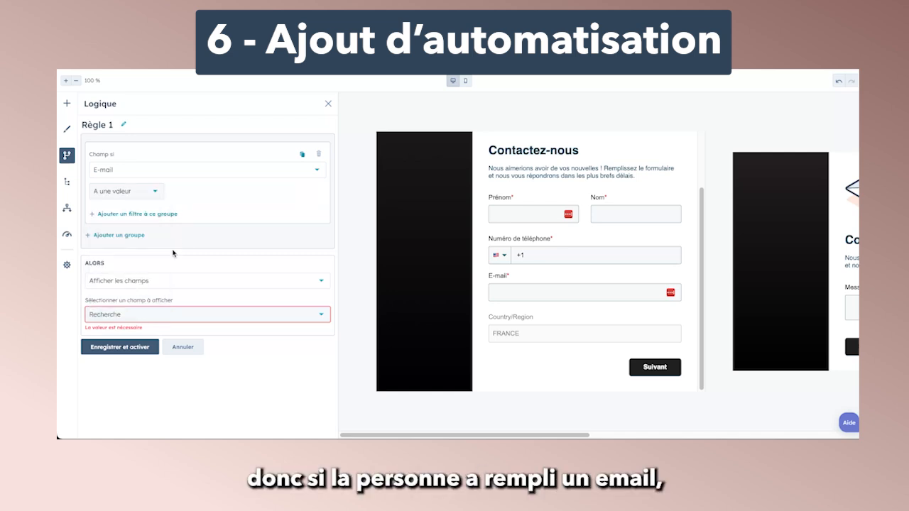
Make the rule show the Numéro de téléphone field (Afficher les champs), and save and activate it
left_click(133, 279)
left_click(138, 276)
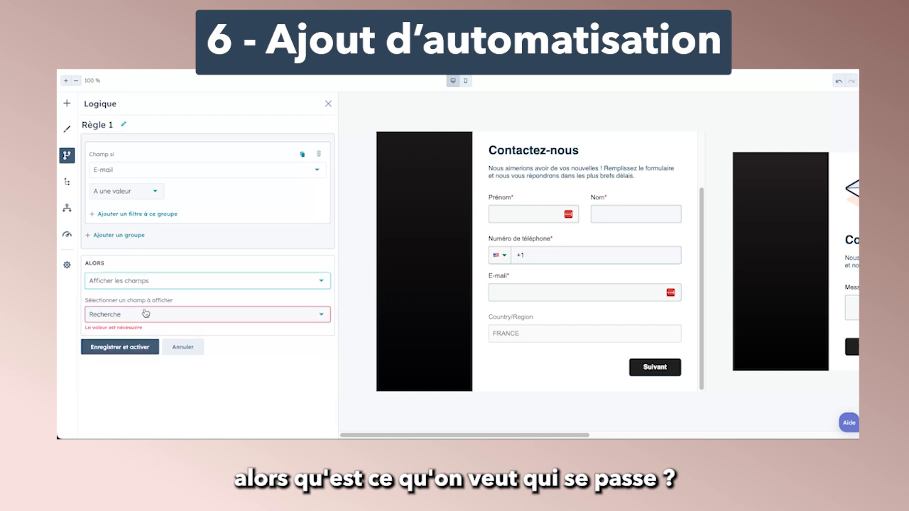
left_click(145, 314)
scroll(157, 384, "down", 1)
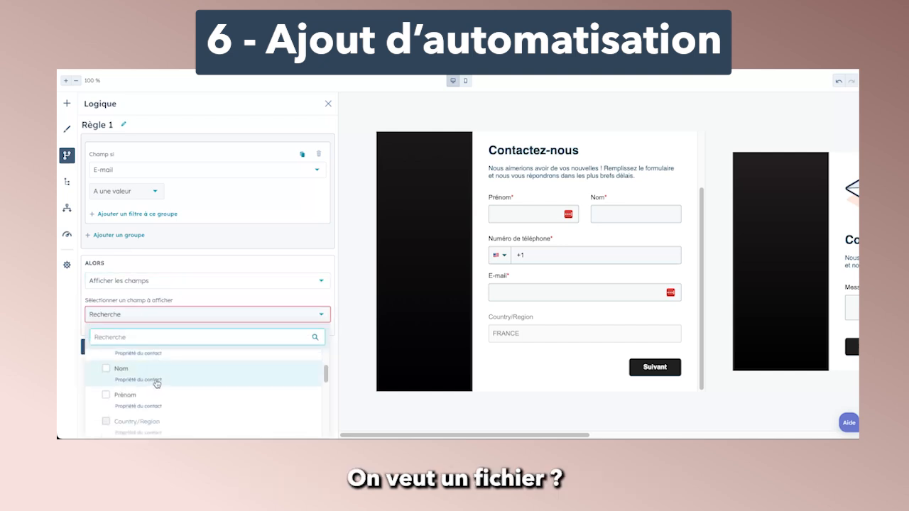
scroll(157, 383, "down", 5)
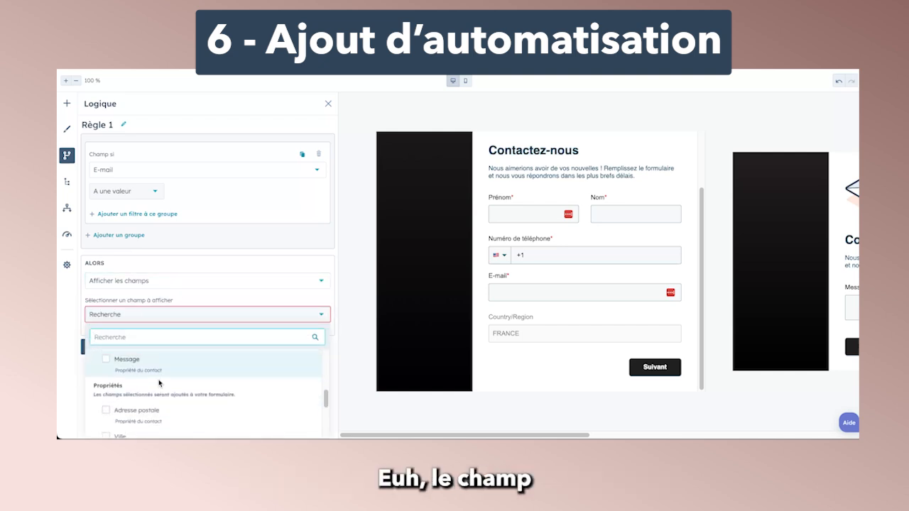
scroll(159, 384, "up", 4)
left_click(159, 375)
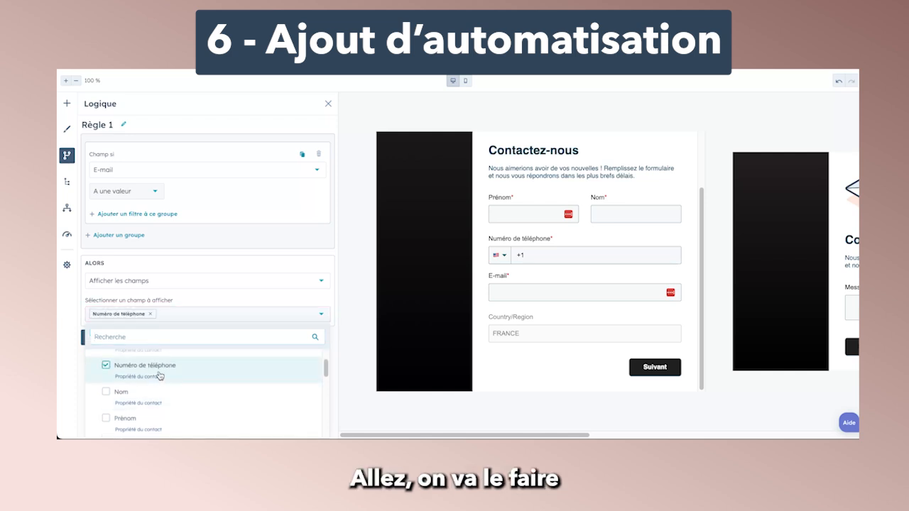
left_click(199, 300)
left_click(151, 341)
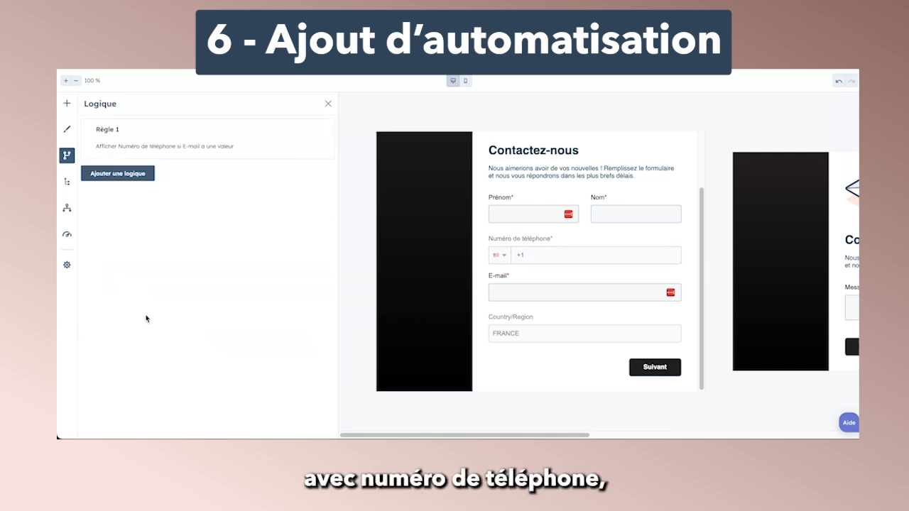
left_click(558, 254)
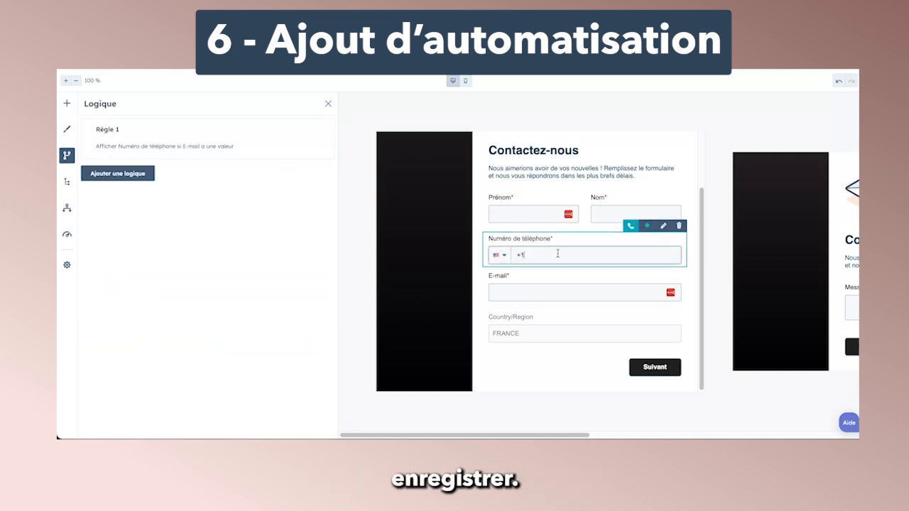
Test the conditional rule by entering "test" as the E-mail in the form preview, and return to the logic rules
left_click(546, 287)
type("test")
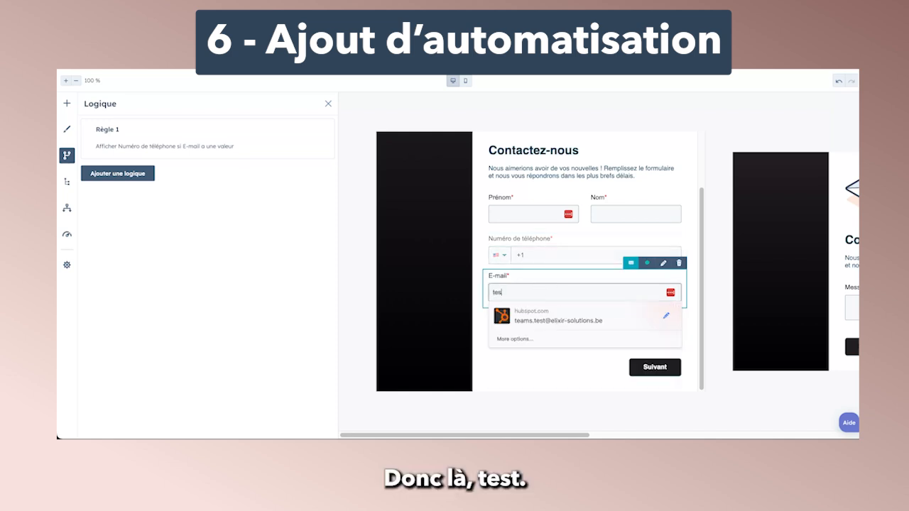
left_click(450, 294)
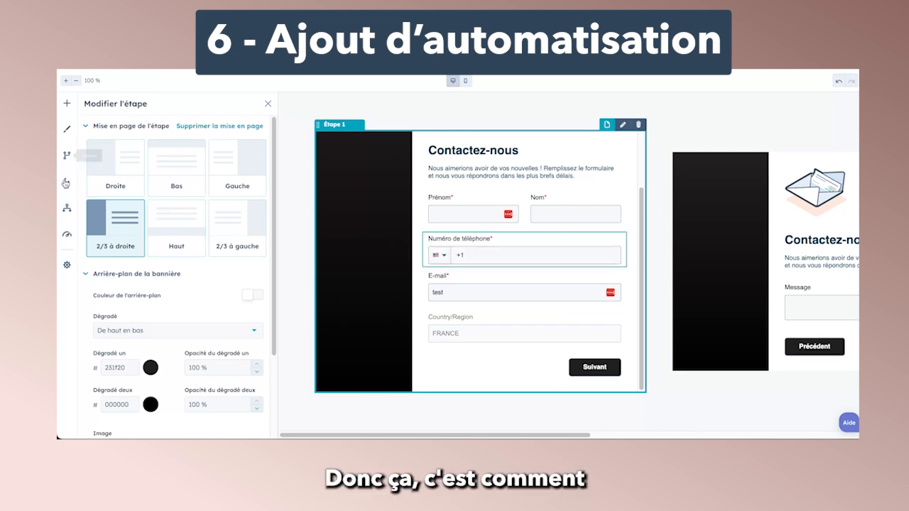
left_click(67, 157)
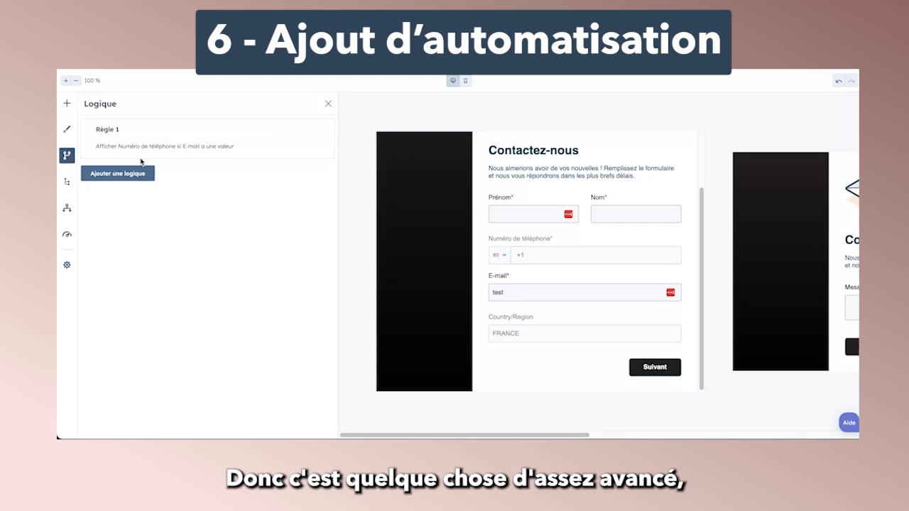
Review the form's layout structure through to the confirmation page, and delete Étape 2 containing the Message field
left_click(67, 181)
scroll(167, 217, "down", 1)
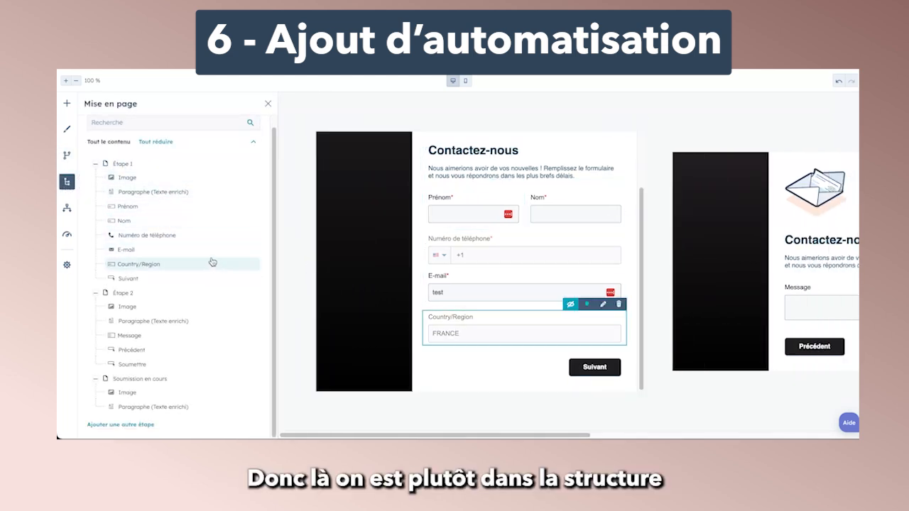
scroll(206, 245, "up", 1)
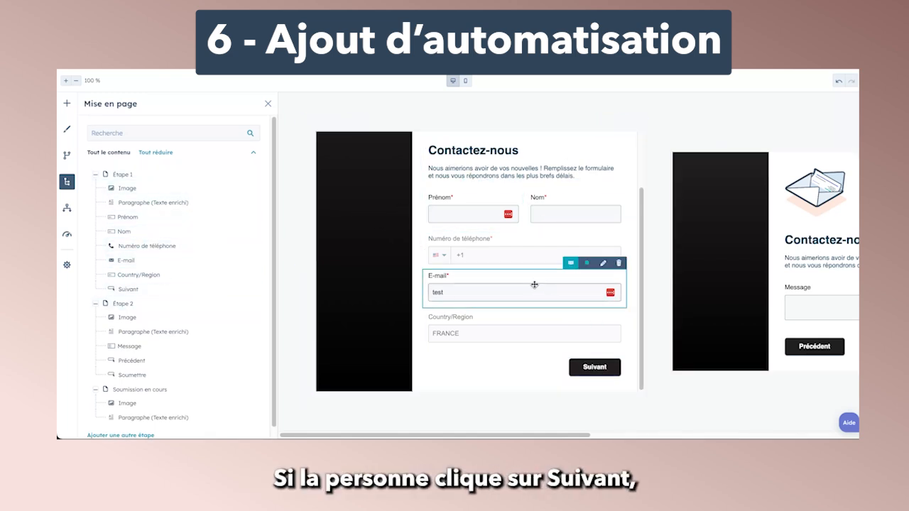
scroll(534, 284, "right", 5)
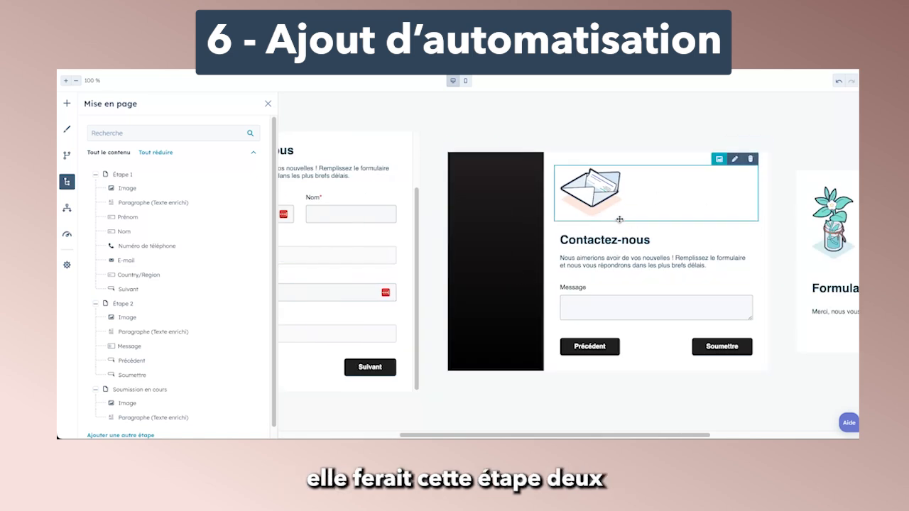
scroll(603, 220, "right", 5)
scroll(686, 216, "right", 2)
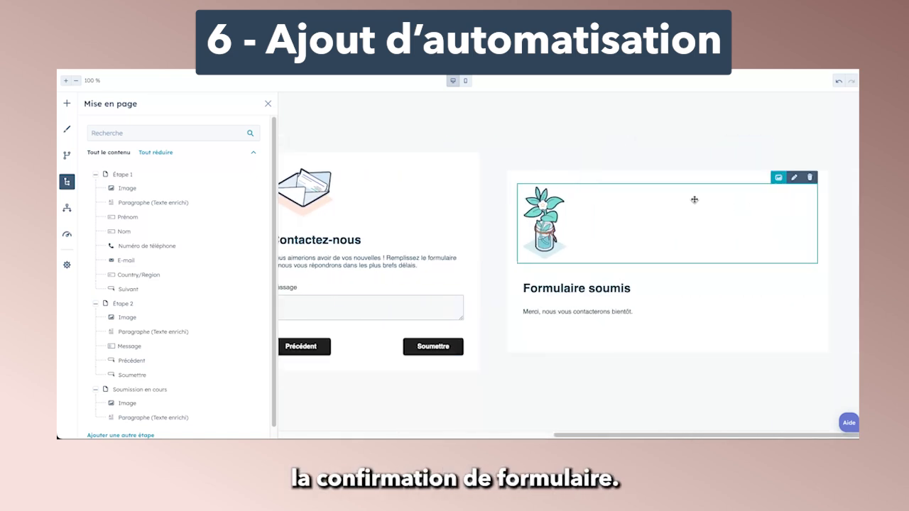
scroll(674, 193, "left", 2)
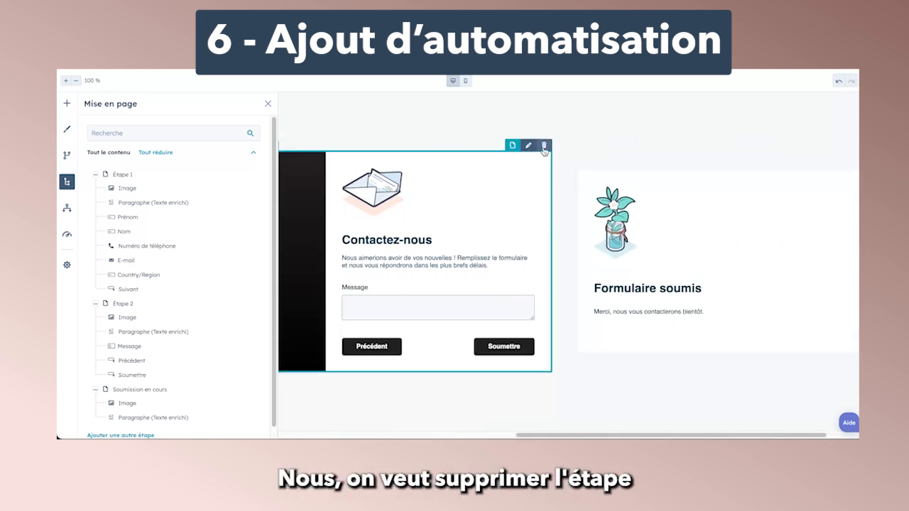
left_click(544, 146)
left_click(497, 165)
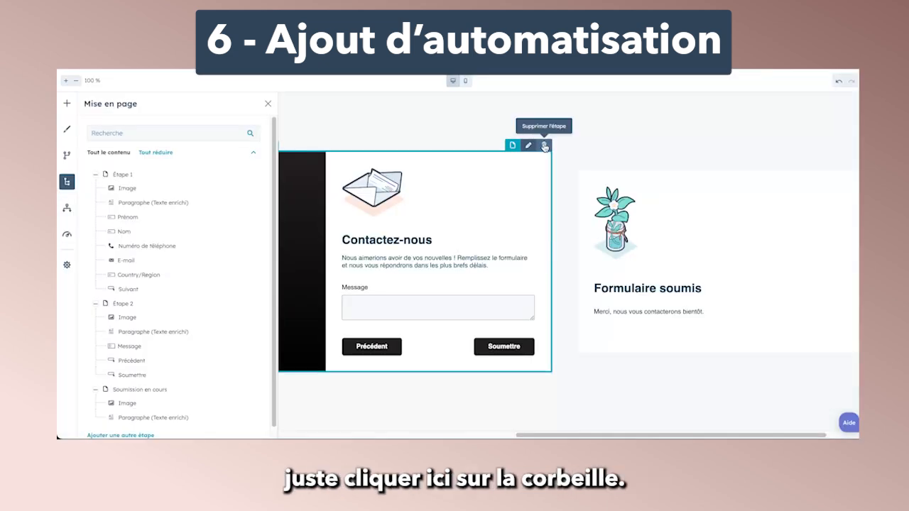
left_click(544, 147)
left_click(441, 163)
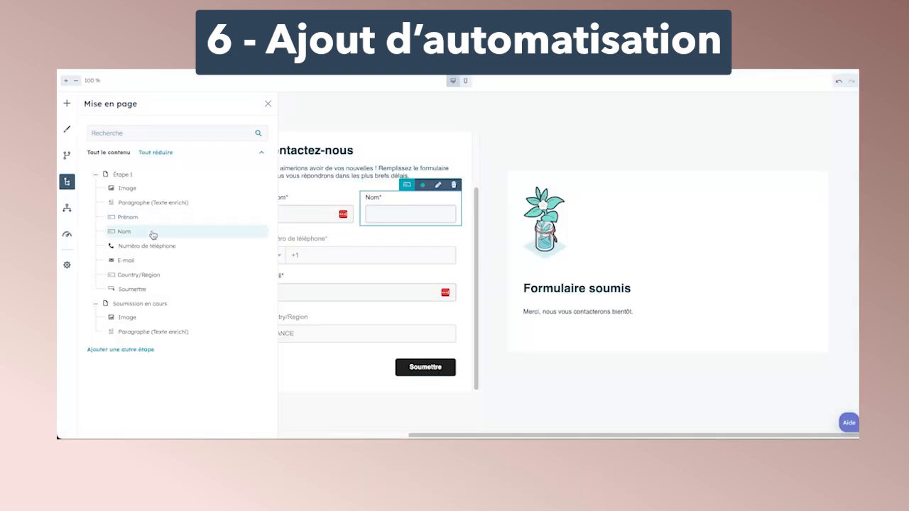
Review the form's post-submission automation options and its optimisation recommendations
left_click(66, 210)
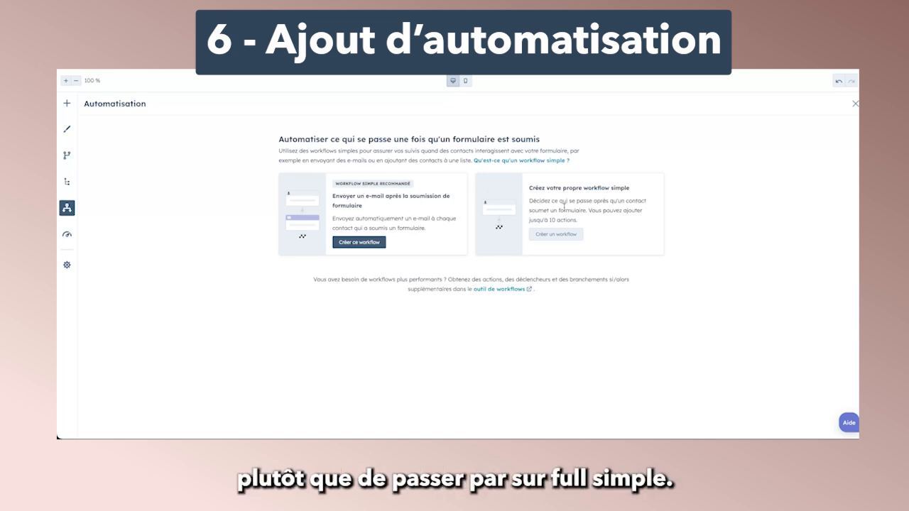
left_click(66, 235)
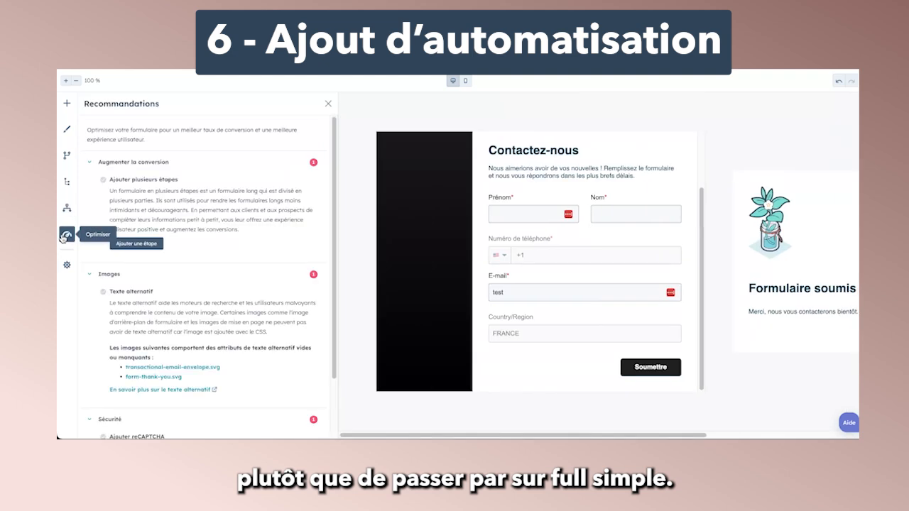
scroll(151, 213, "down", 2)
scroll(153, 210, "up", 2)
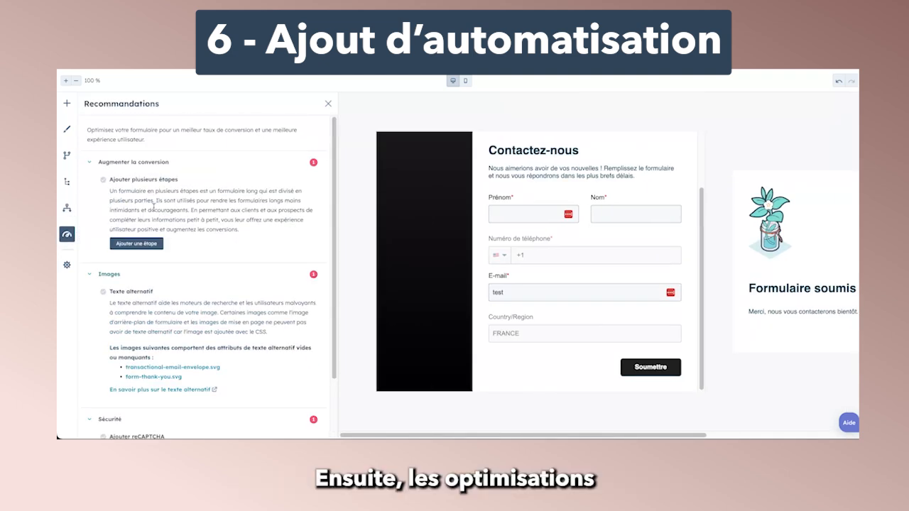
In the general form settings, try automatic contact creation from unknown e-mail addresses, switch it off and re-enable pre-filling for returning visitors
left_click(67, 265)
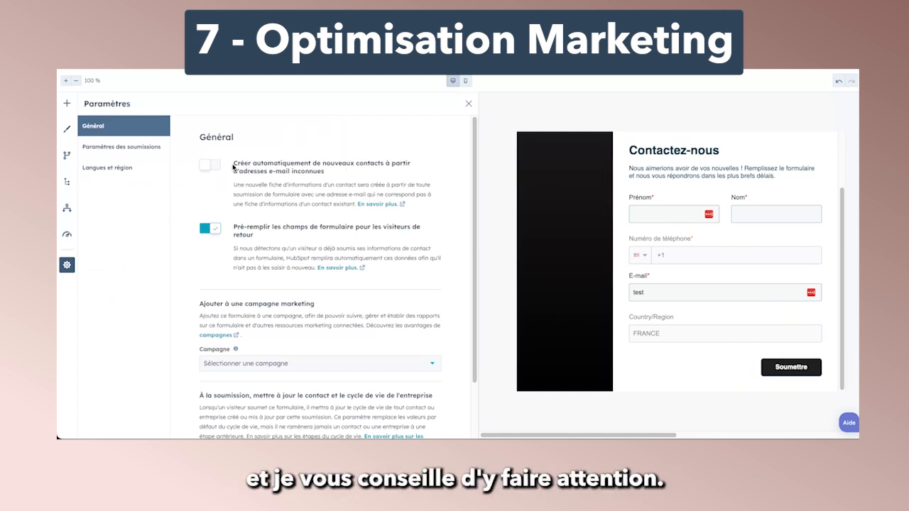
left_click_drag(234, 165, 323, 172)
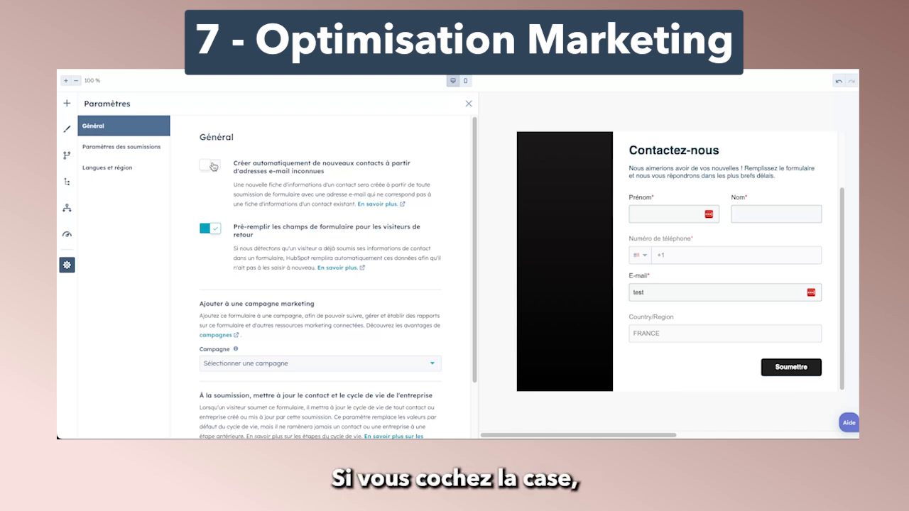
left_click(210, 166)
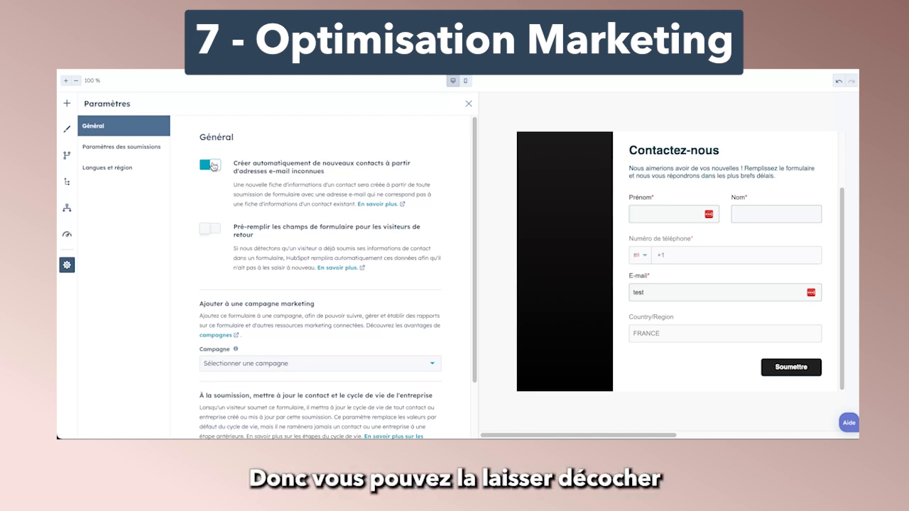
left_click(213, 165)
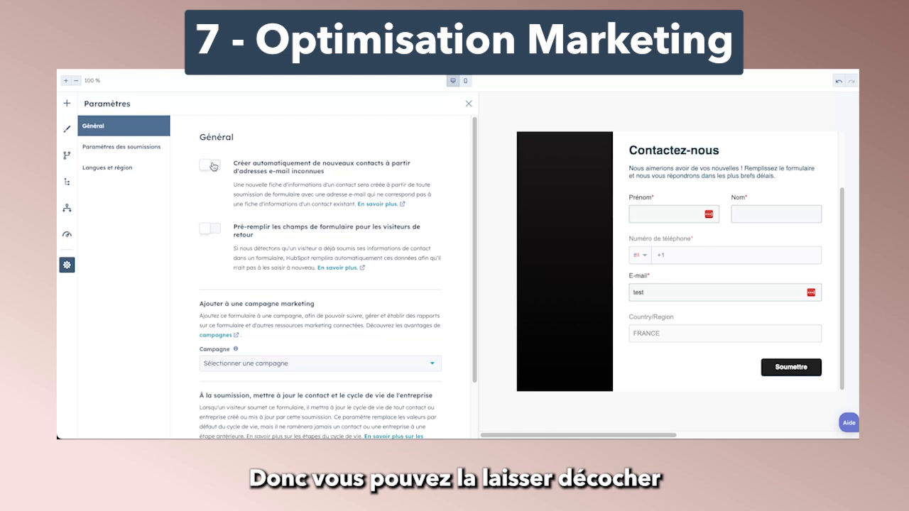
left_click(206, 230)
Examine the pre-fill explanation for returning visitors and the marketing campaigns available to associate with the form
scroll(264, 259, "down", 1)
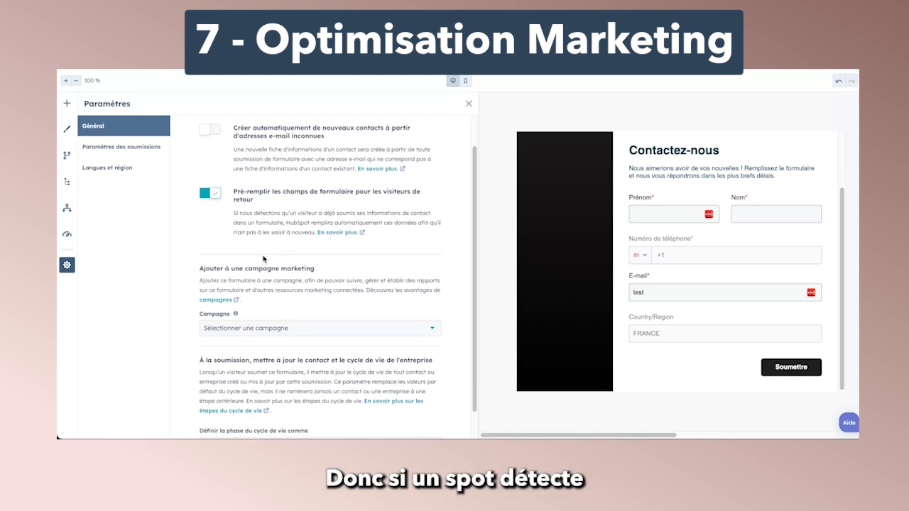
scroll(264, 259, "down", 1)
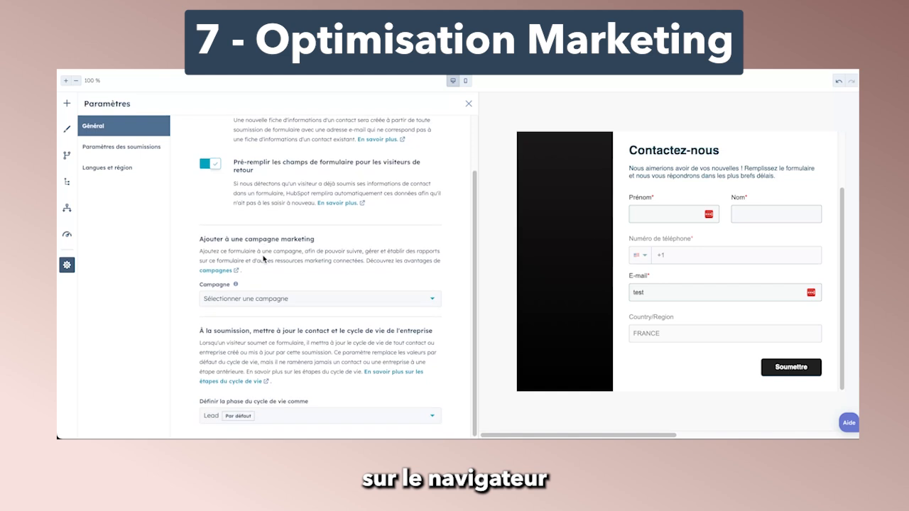
scroll(264, 259, "up", 2)
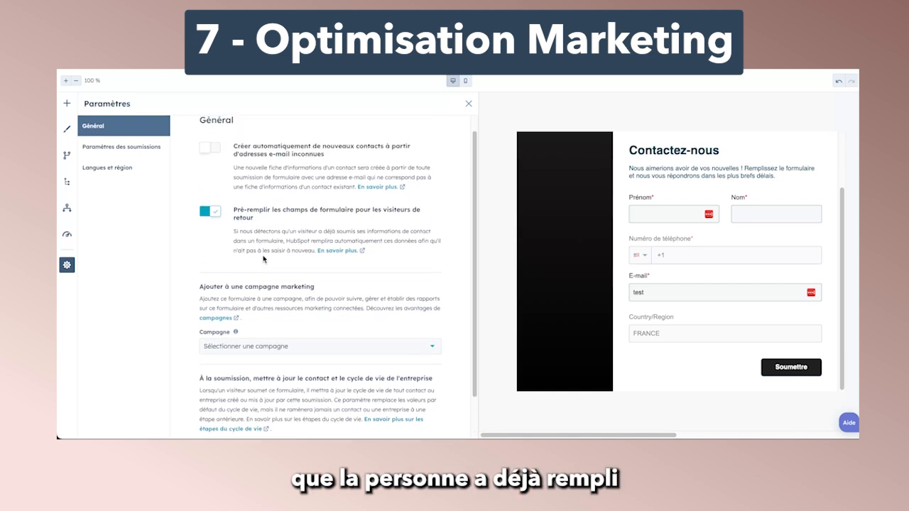
left_click_drag(235, 249, 325, 249)
left_click(323, 249)
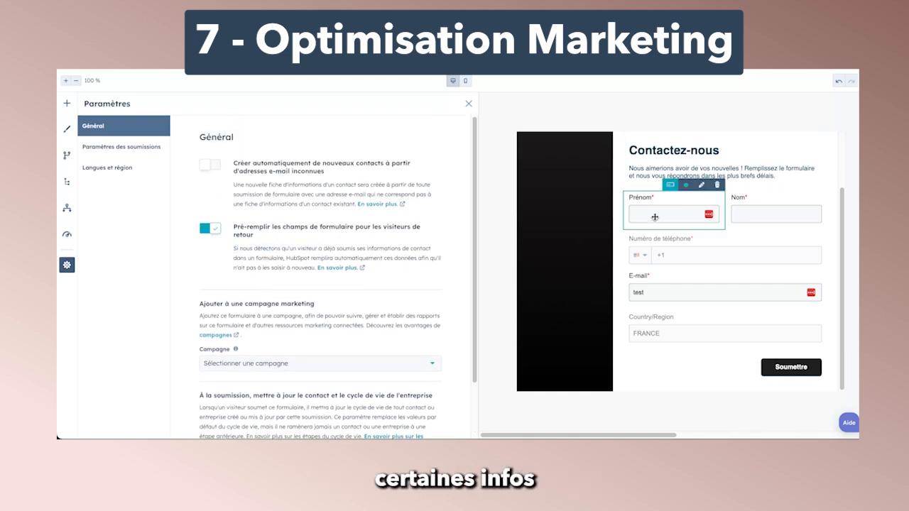
scroll(406, 266, "down", 2)
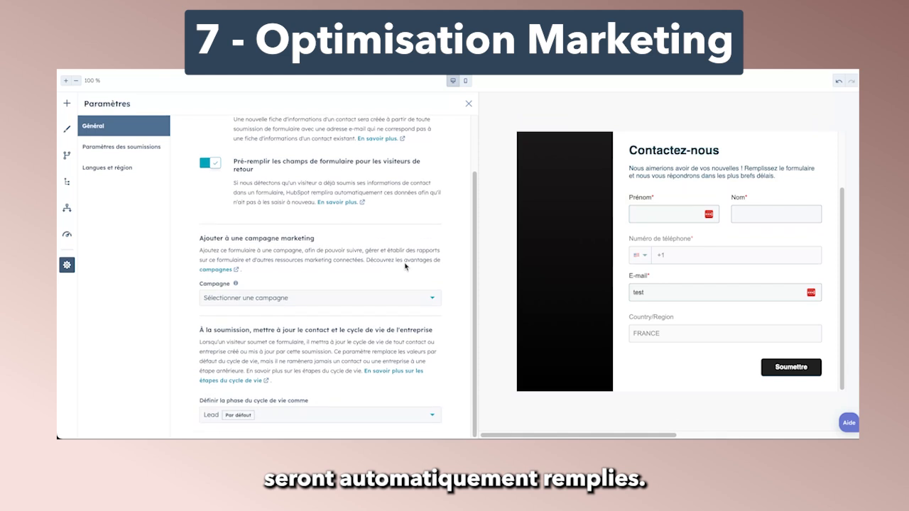
left_click(373, 296)
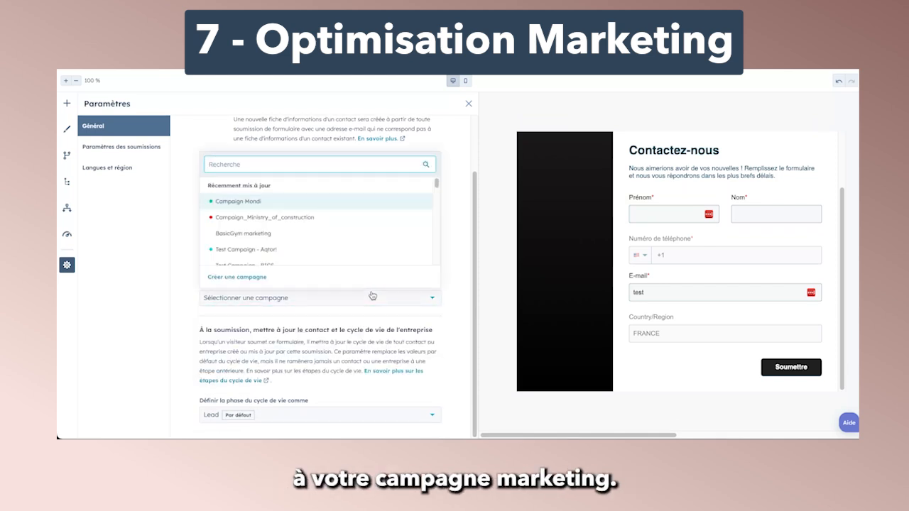
left_click(372, 294)
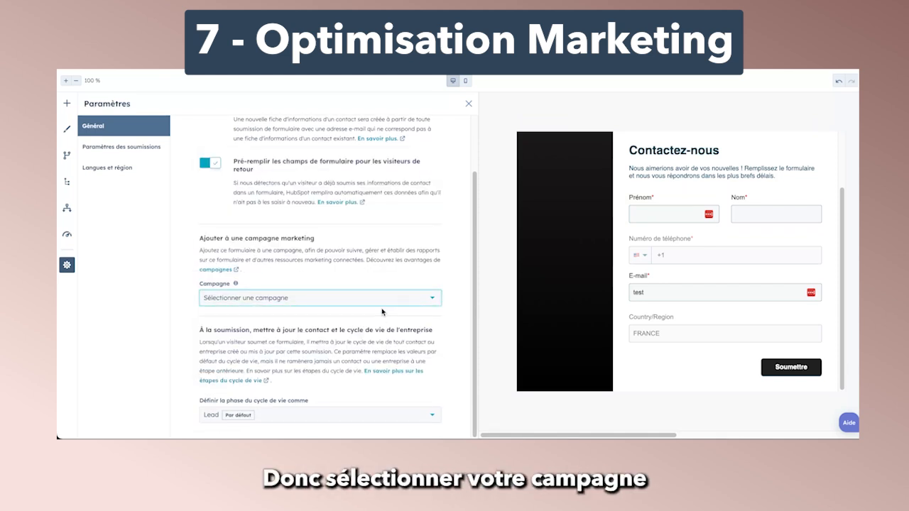
Set the lifecycle stage on submission to Lead qualifié par le marketing, and check the submission notification settings
left_click(323, 412)
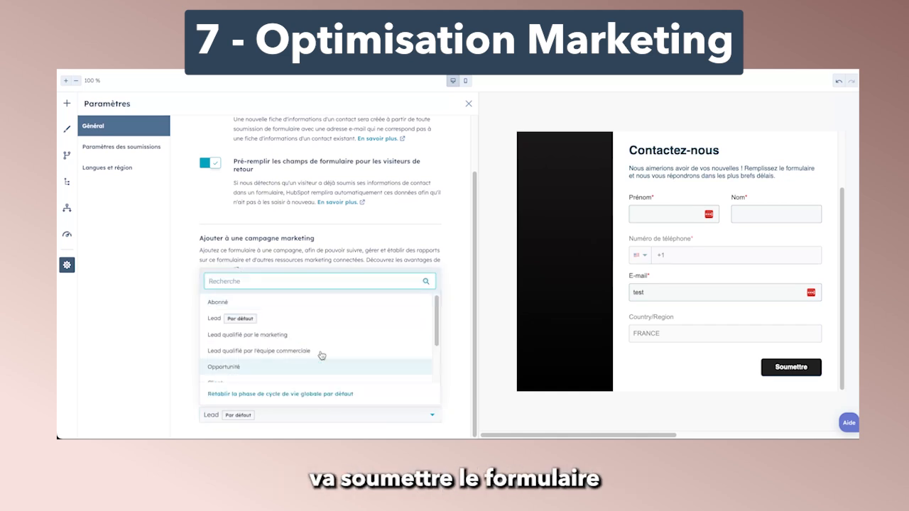
left_click(276, 421)
left_click(272, 420)
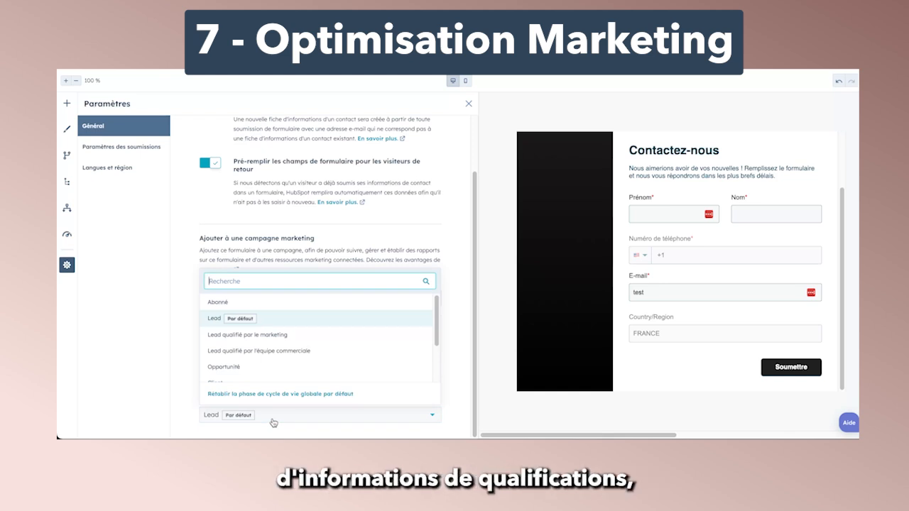
left_click(302, 332)
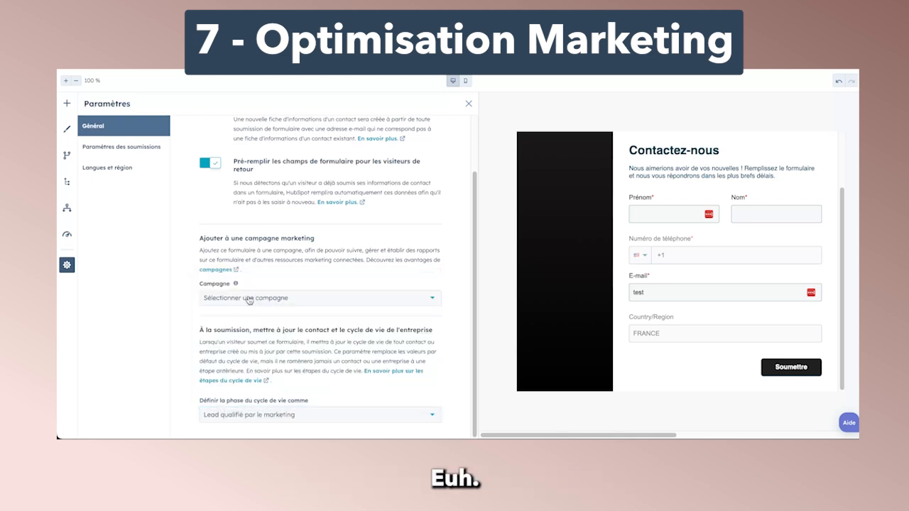
left_click(155, 146)
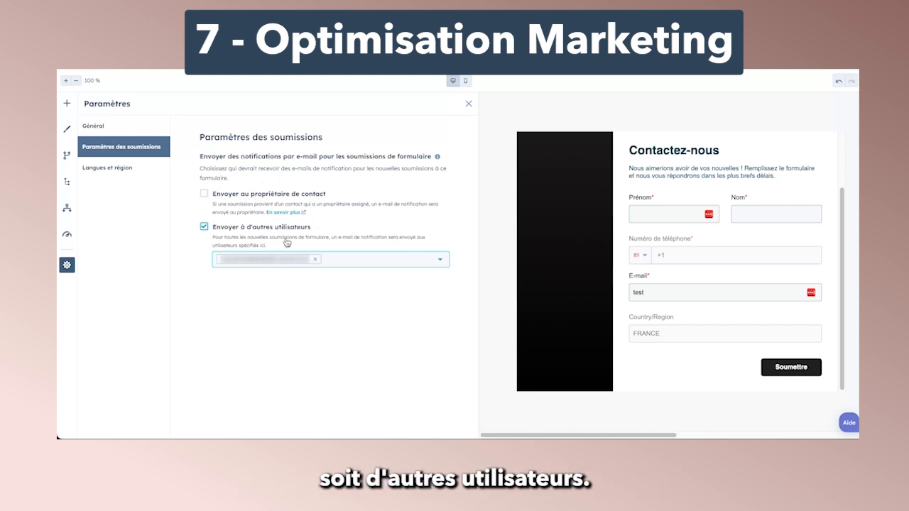
Set the form's main language to Français and translate its content again
left_click(125, 175)
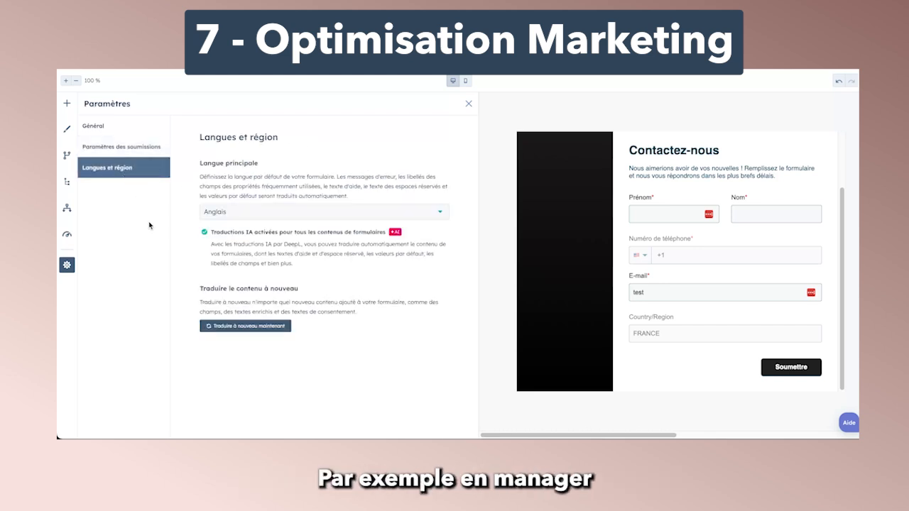
left_click_drag(253, 197, 257, 207)
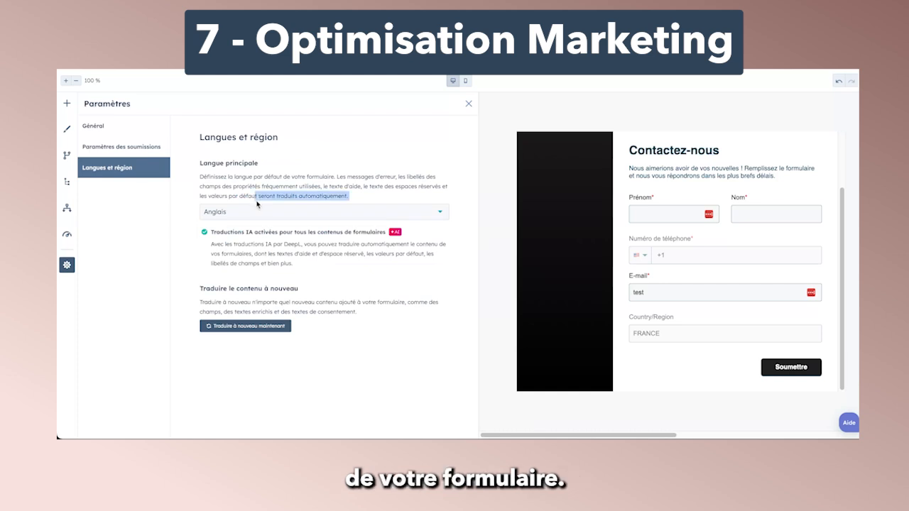
left_click(260, 211)
scroll(260, 306, "down", 6)
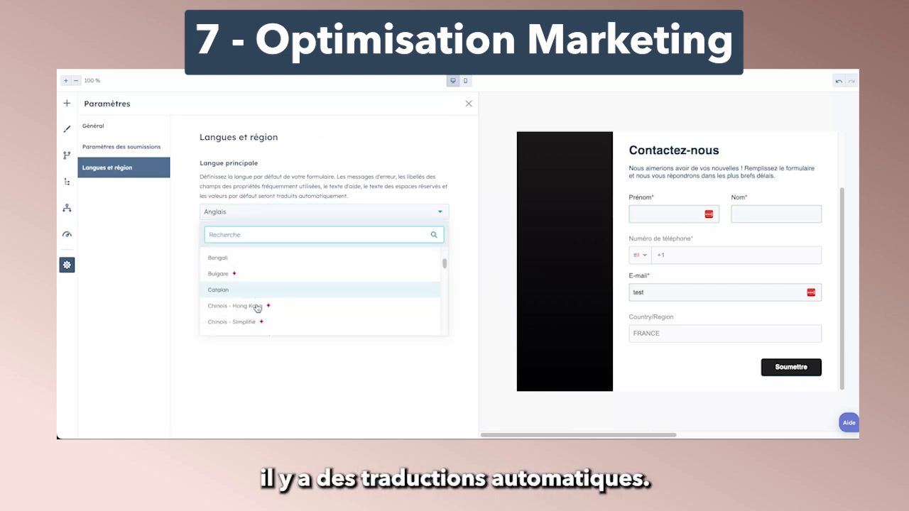
scroll(259, 305, "down", 1)
left_click(260, 310)
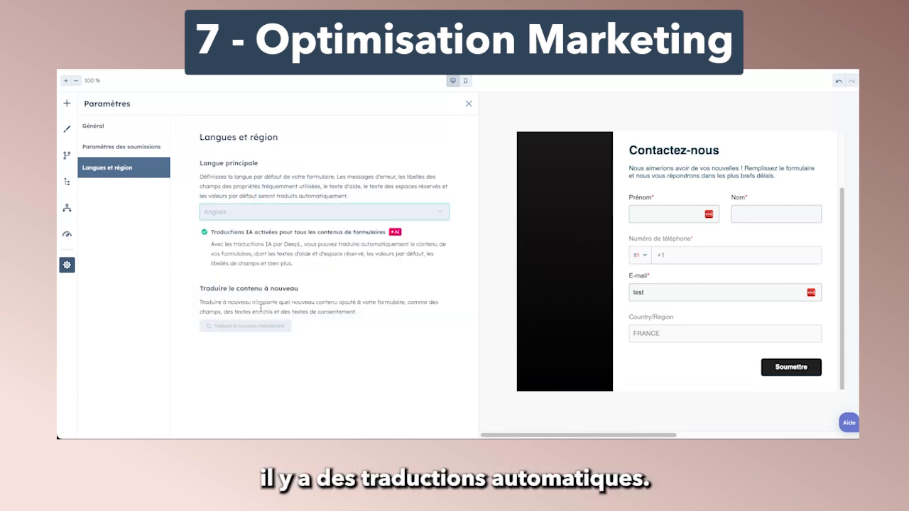
left_click(274, 325)
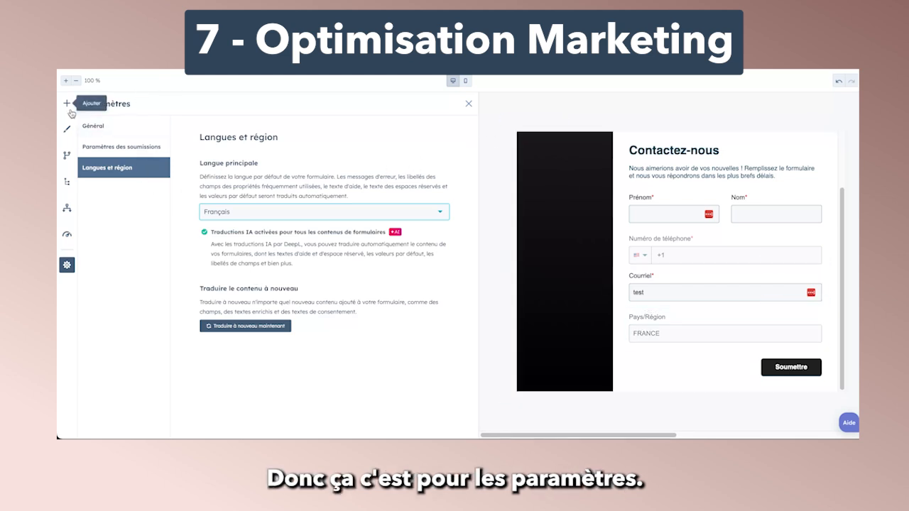
Preview the translated form in the mobile view from top to bottom
left_click(465, 83)
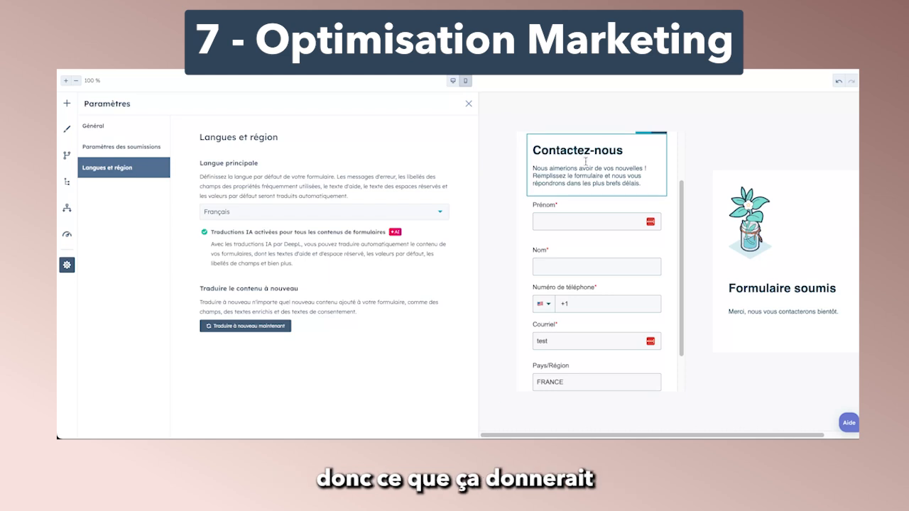
scroll(610, 188, "down", 1)
scroll(609, 188, "up", 2)
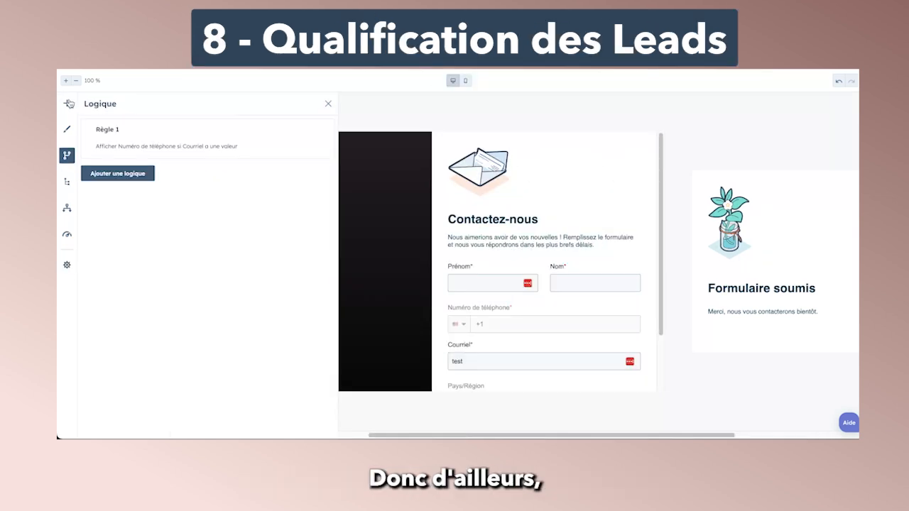
Review the existing properties that can be added to the form for qualifying leads
left_click(67, 103)
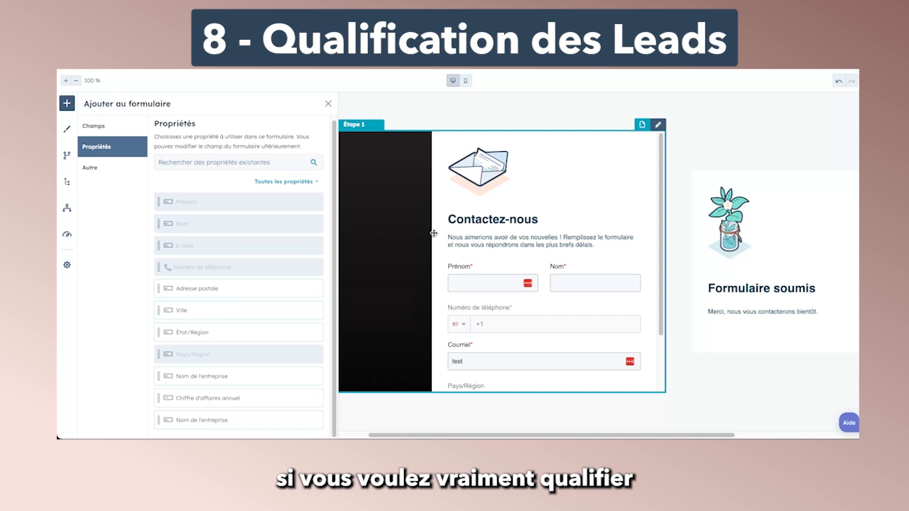
scroll(497, 248, "down", 1)
mouse_move(264, 295)
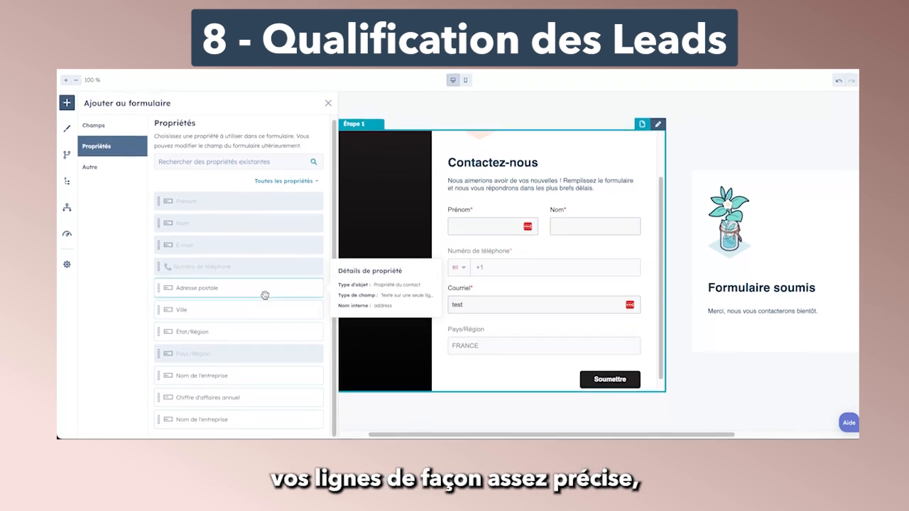
scroll(248, 255, "down", 1)
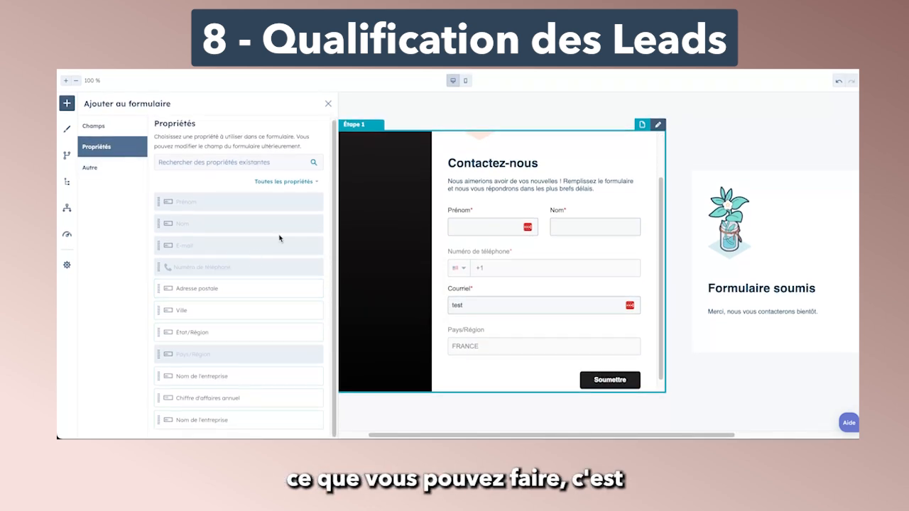
mouse_move(513, 213)
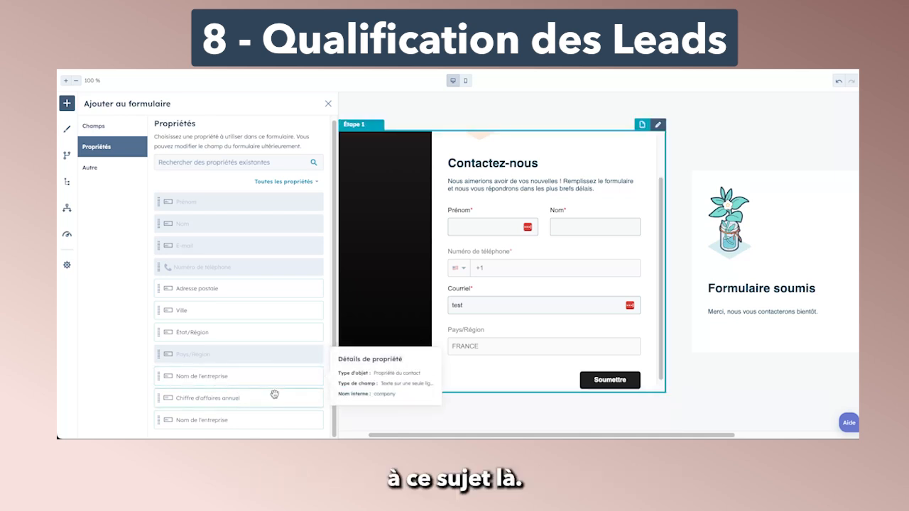
Check the contact and company property filters, and view the field types available for the form
scroll(261, 321, "up", 1)
left_click(279, 185)
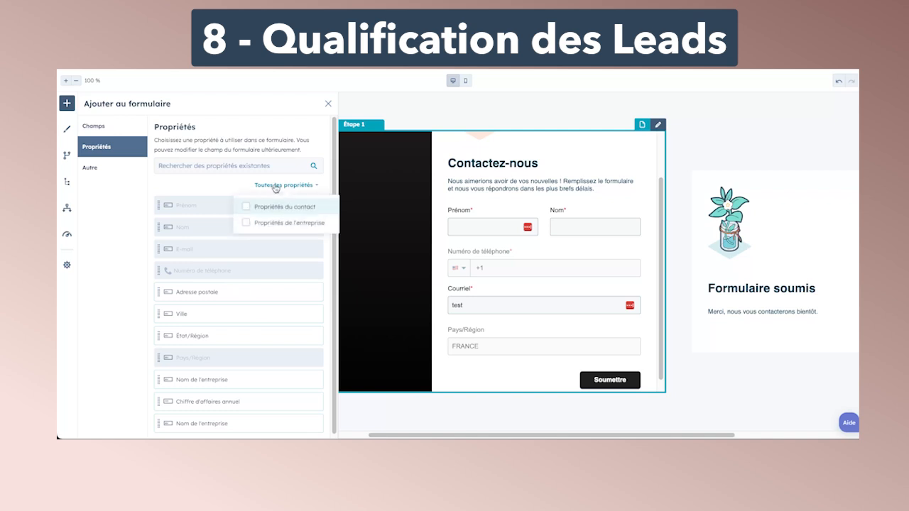
left_click(279, 207)
left_click(282, 223)
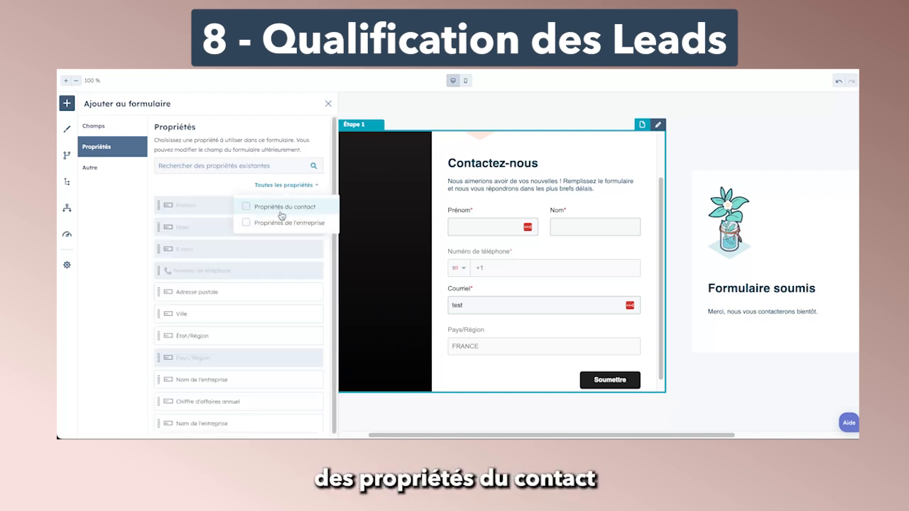
left_click(283, 224)
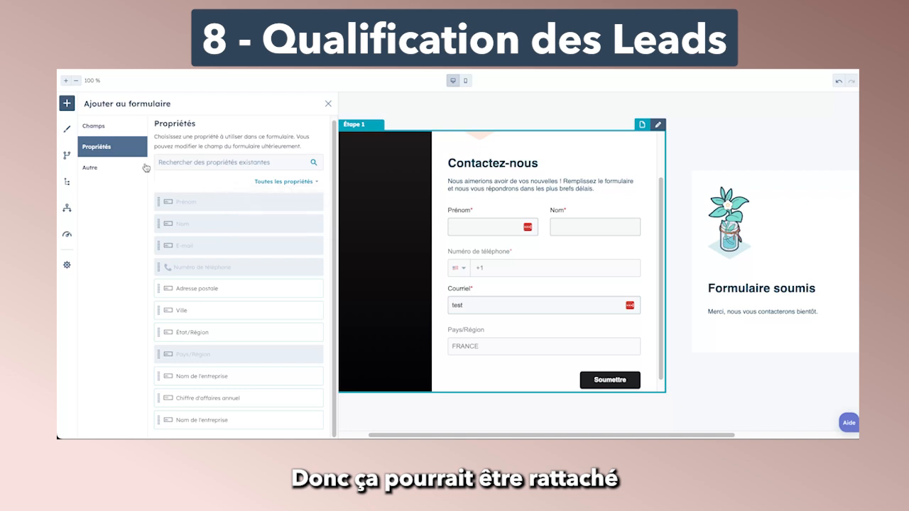
left_click(119, 132)
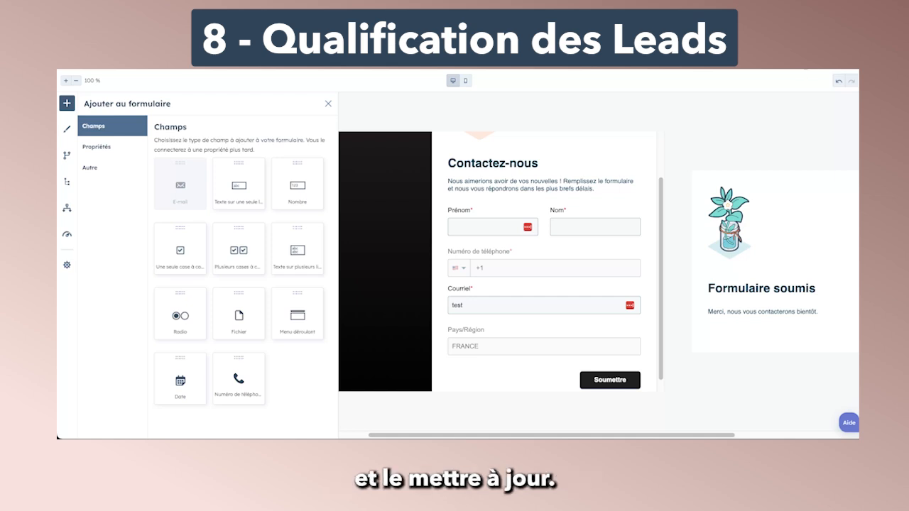
Publish the form update and check the CMS page destination choice for integrating it into HubSpot
left_click(805, 68)
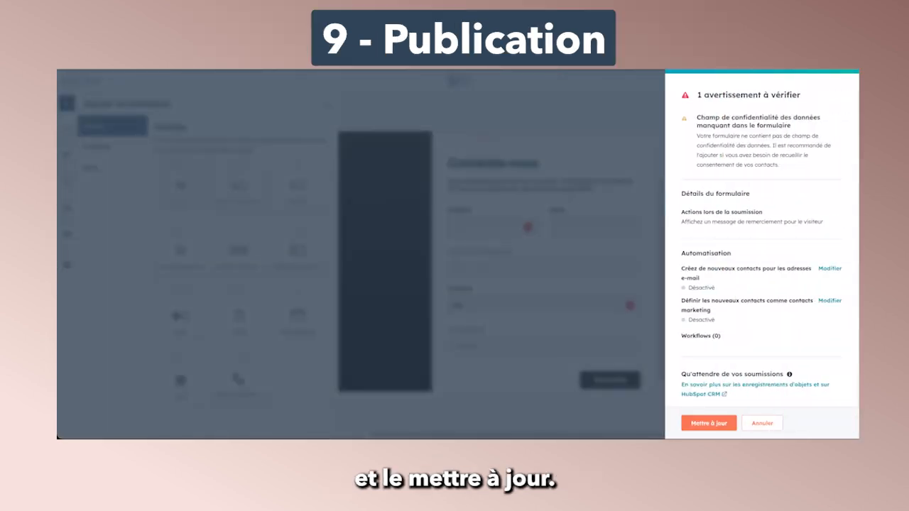
left_click(704, 423)
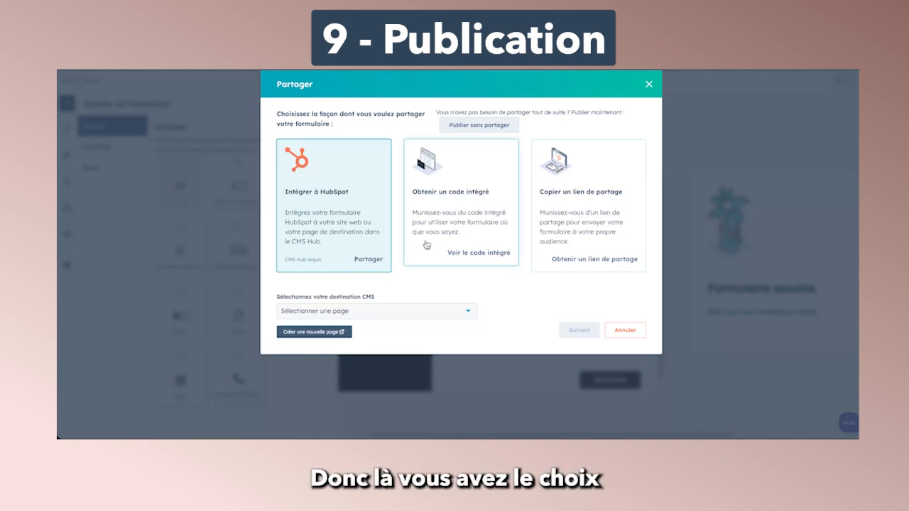
left_click(407, 313)
left_click(408, 308)
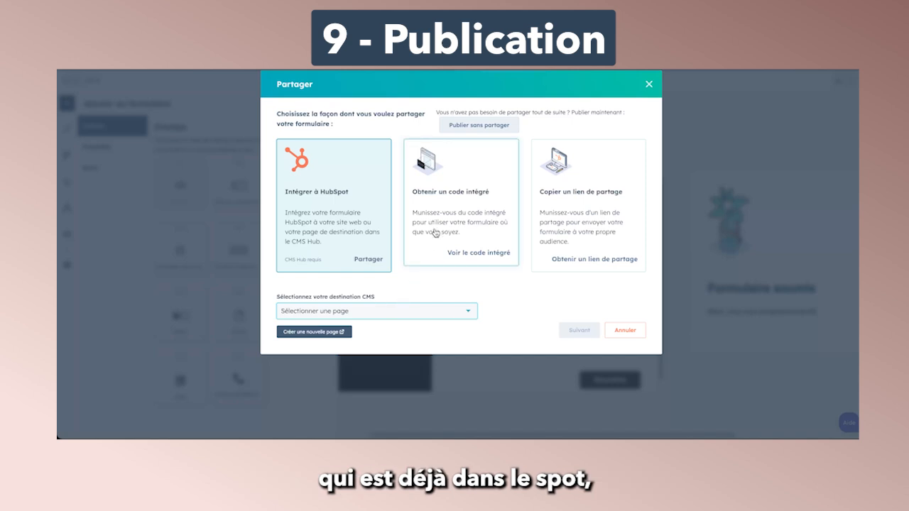
View the form's embed code in the sharing options and return to the HubSpot integration option
left_click(436, 229)
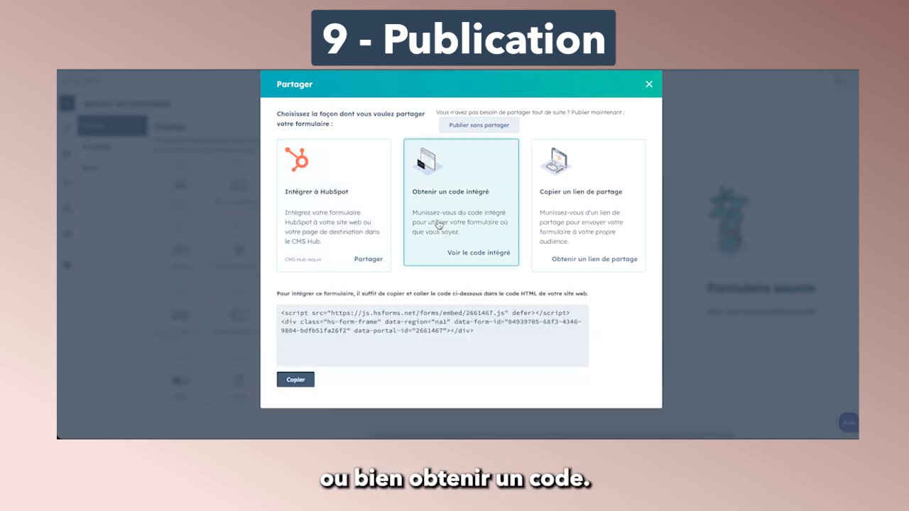
left_click(495, 334)
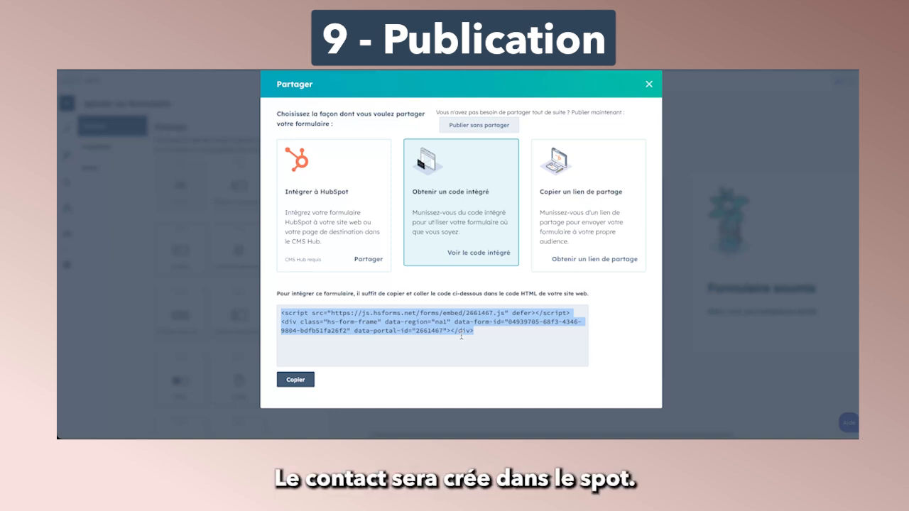
left_click(359, 246)
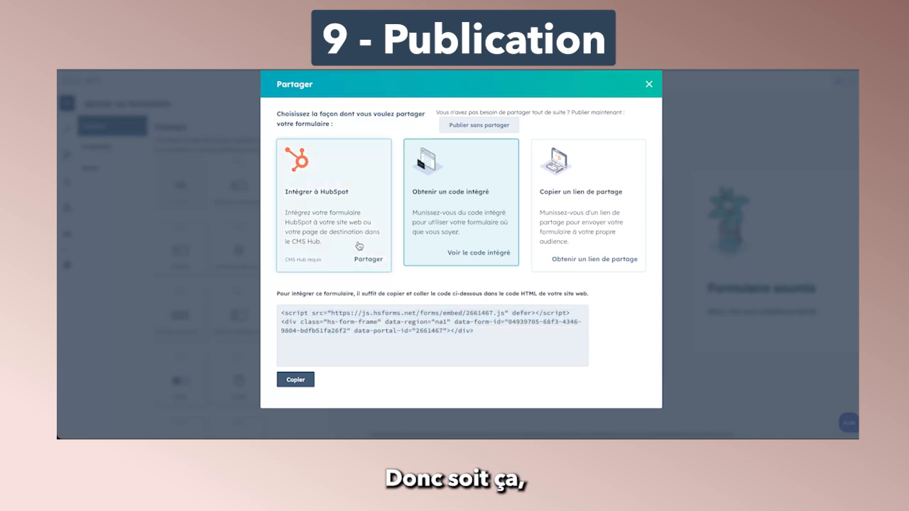
left_click(365, 218)
Create a new HubSpot page and add the Form (New Editor) module to the empty beige section below the hero banner
left_click(332, 334)
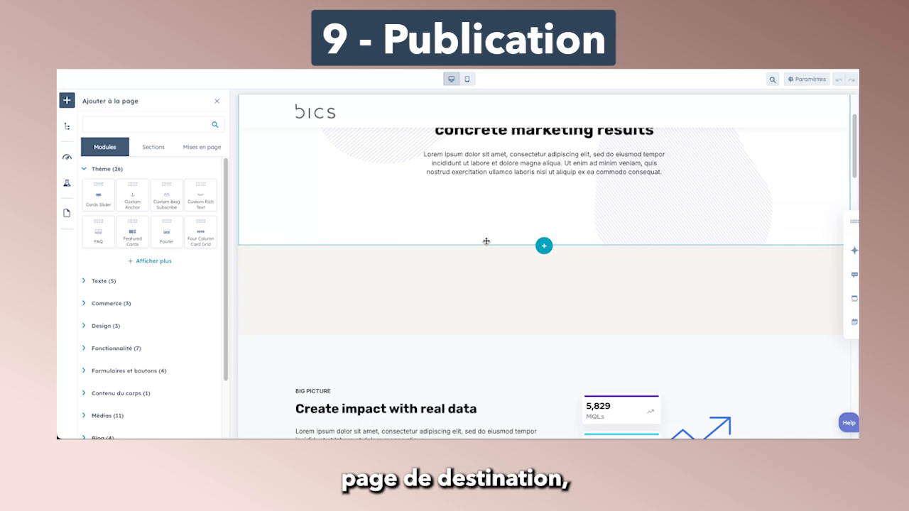
scroll(440, 270, "down", 5)
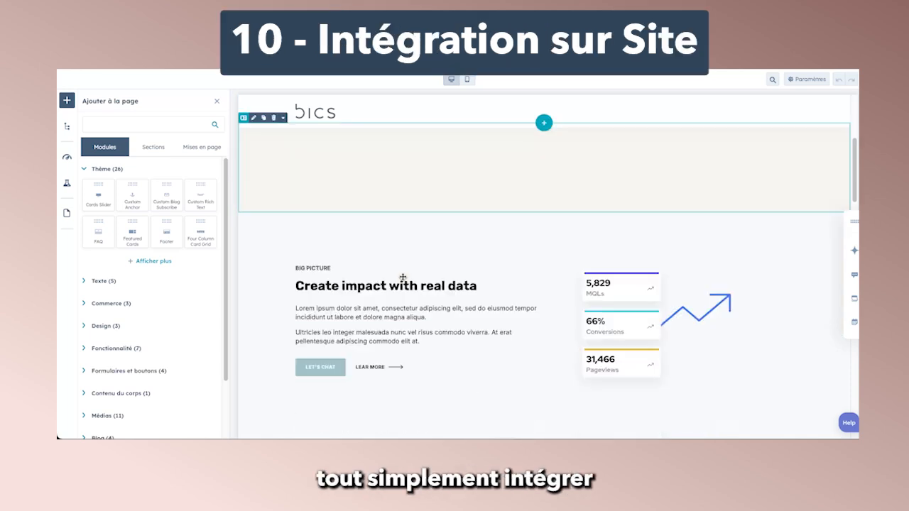
scroll(403, 276, "up", 3)
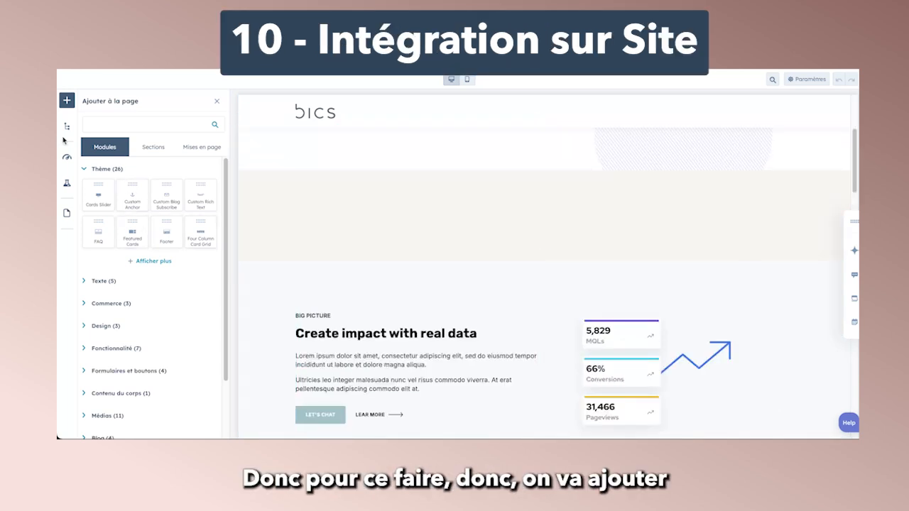
left_click(103, 124)
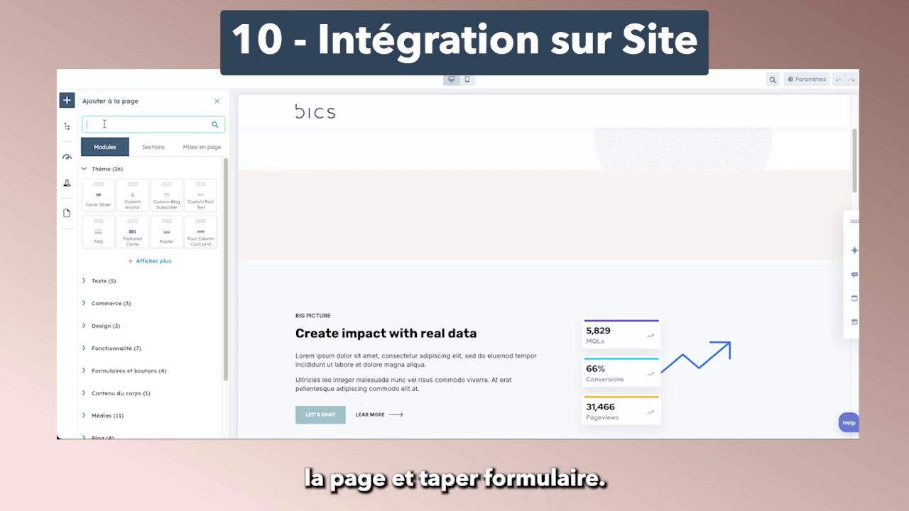
type("form")
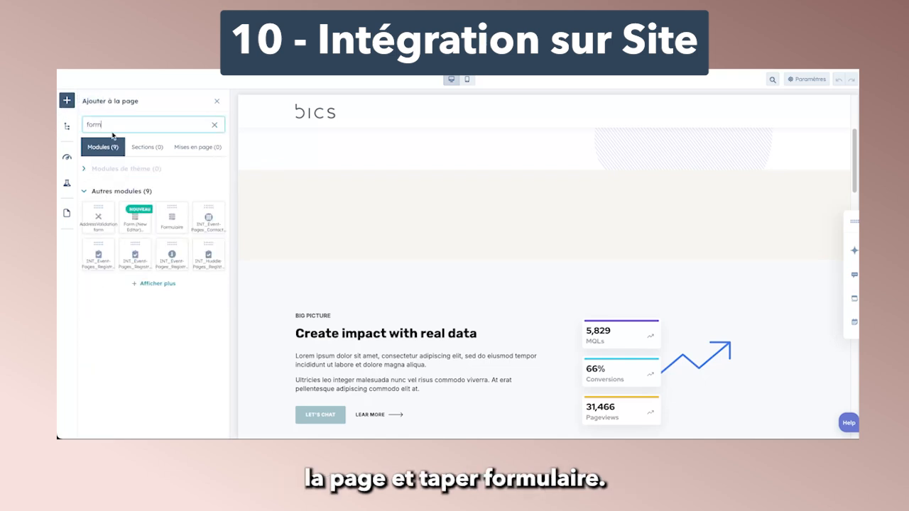
left_click_drag(137, 217, 395, 186)
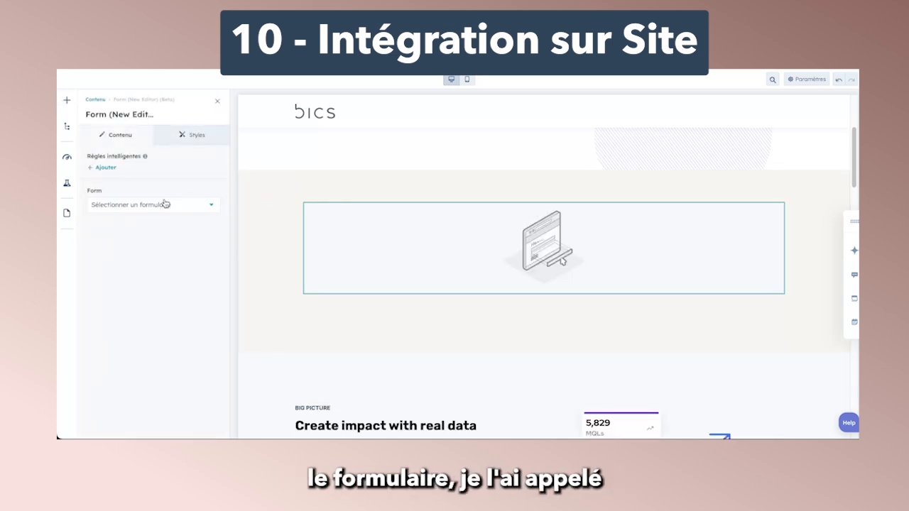
Assign Formulaire DEMO to the form module and refresh the page preview
left_click(164, 204)
left_click(142, 249)
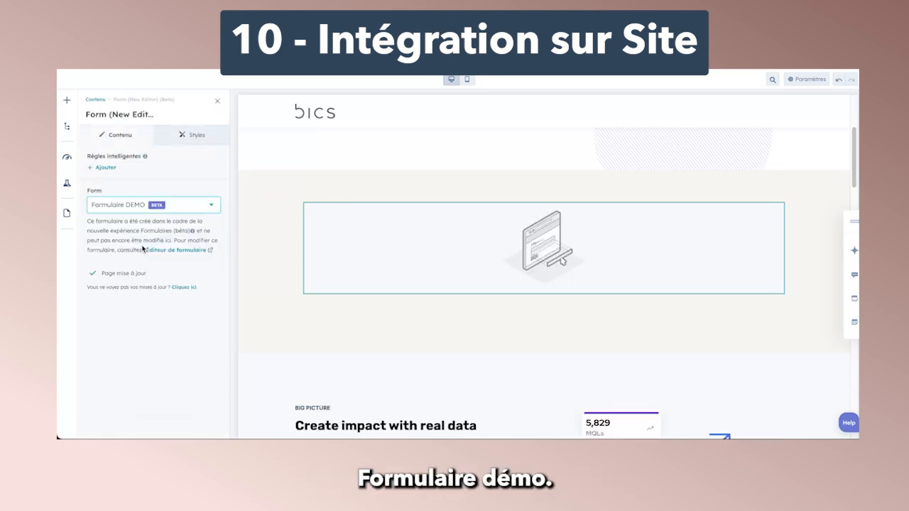
left_click(132, 423)
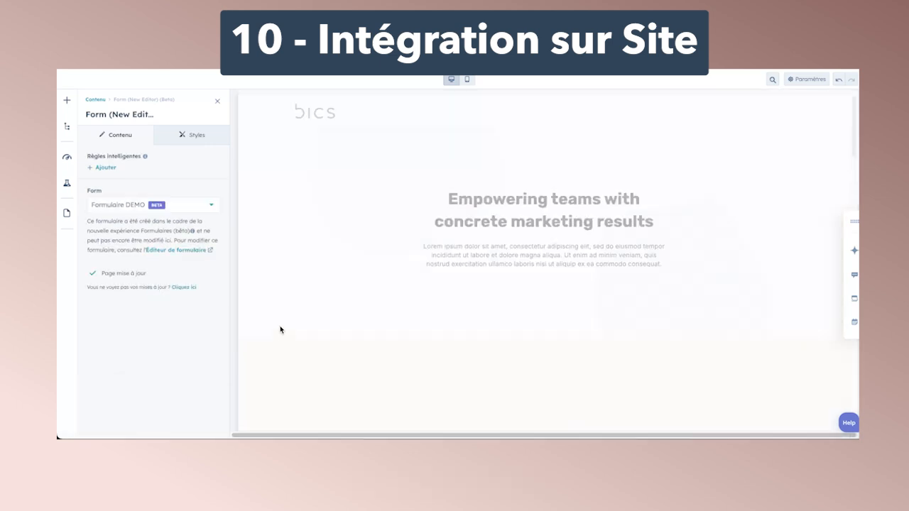
Examine how the embedded contact form looks on the page, from its illustration to the submit button
scroll(297, 299, "down", 6)
scroll(302, 301, "down", 10)
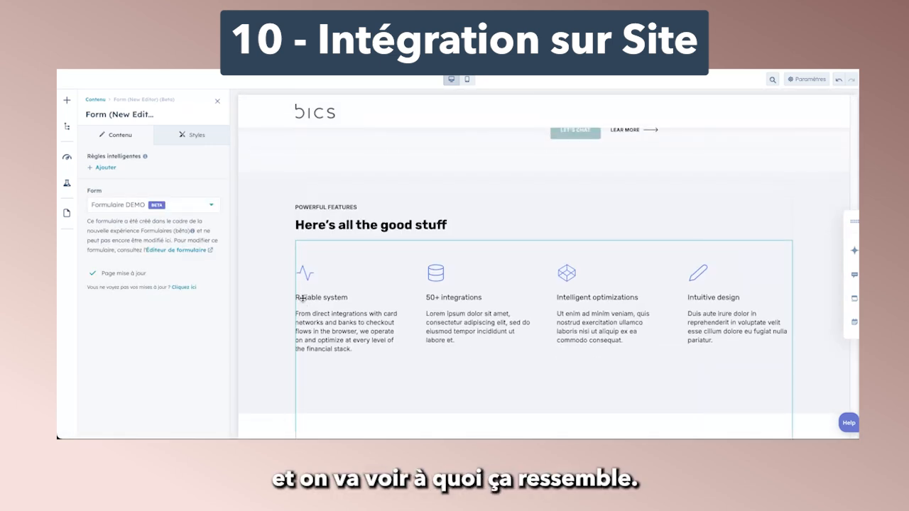
scroll(391, 297, "up", 10)
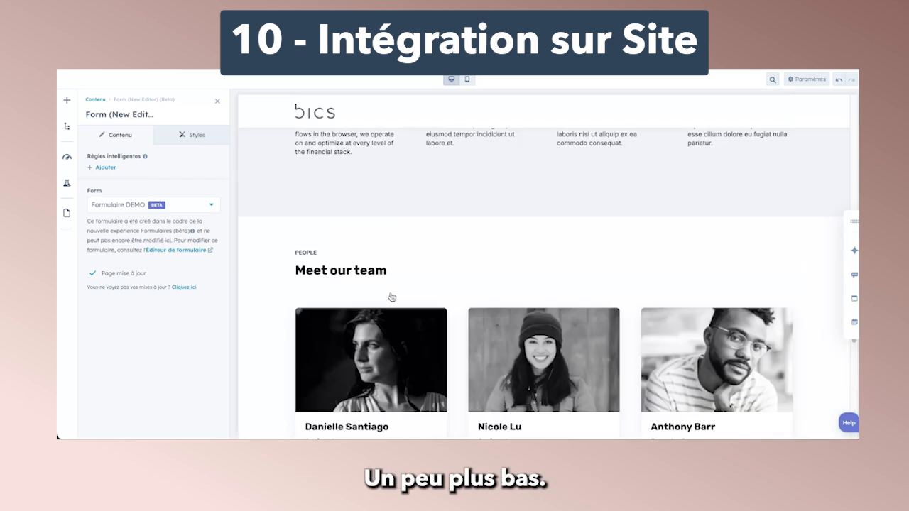
scroll(391, 296, "up", 5)
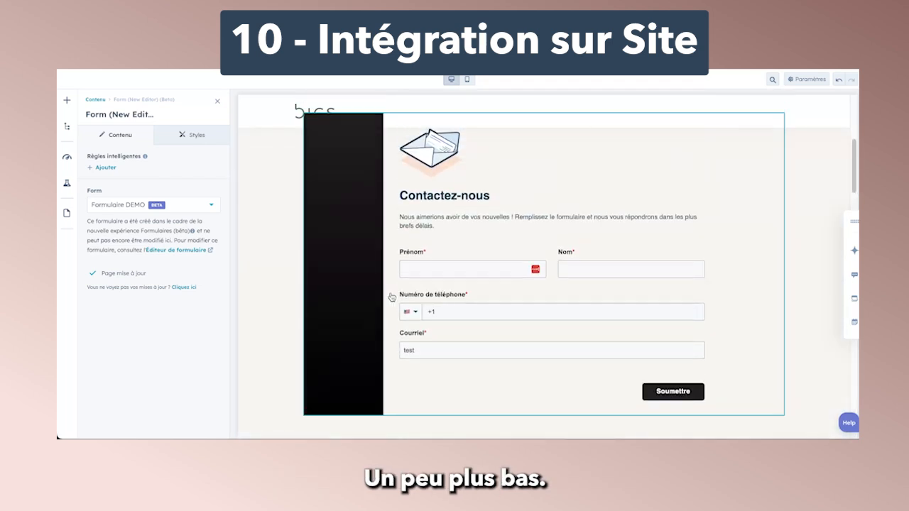
scroll(377, 304, "down", 3)
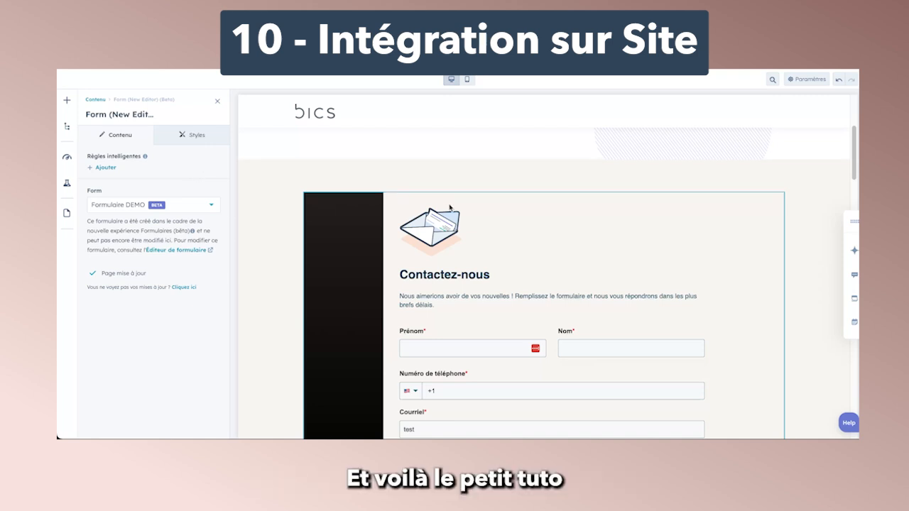
scroll(451, 200, "down", 1)
scroll(451, 200, "down", 1)
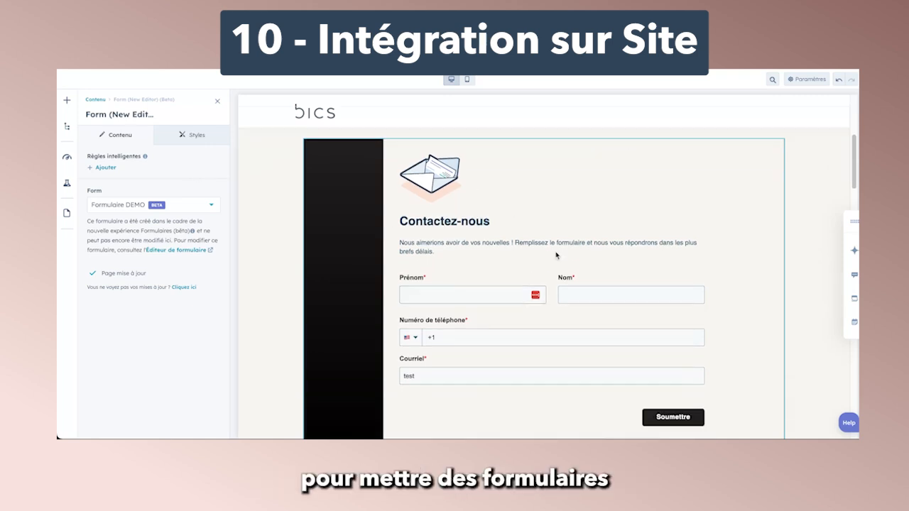
scroll(448, 249, "down", 1)
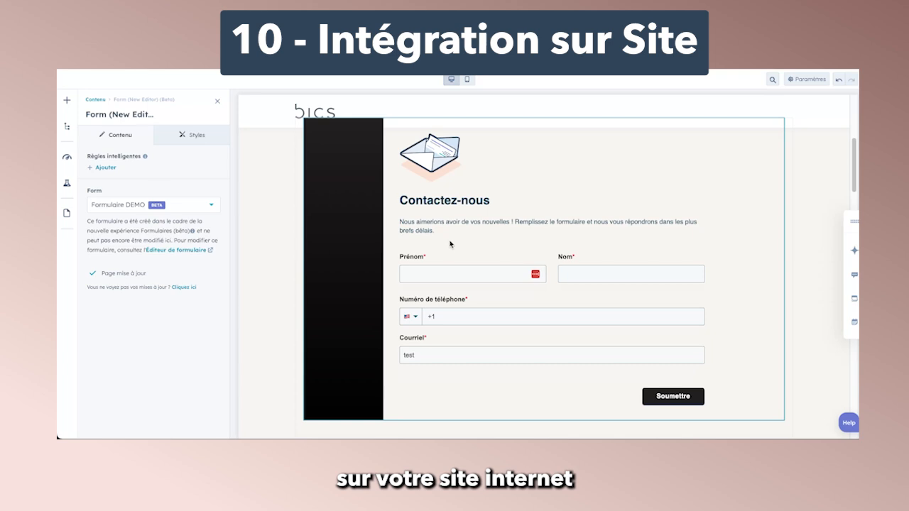